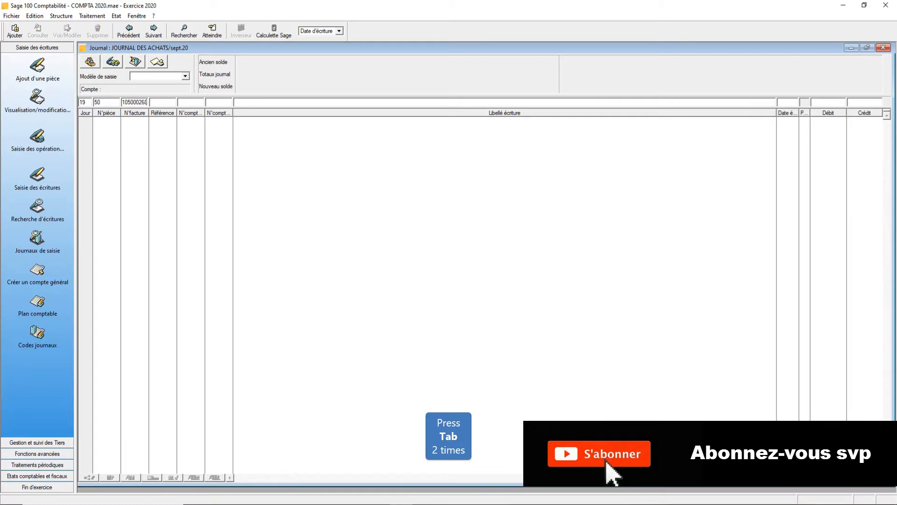
- Enter general account 6258100 on the entry line for piece 50 and use the account name, ASSURANCE CAUTION, as its label
key(Tab)
key(Tab)
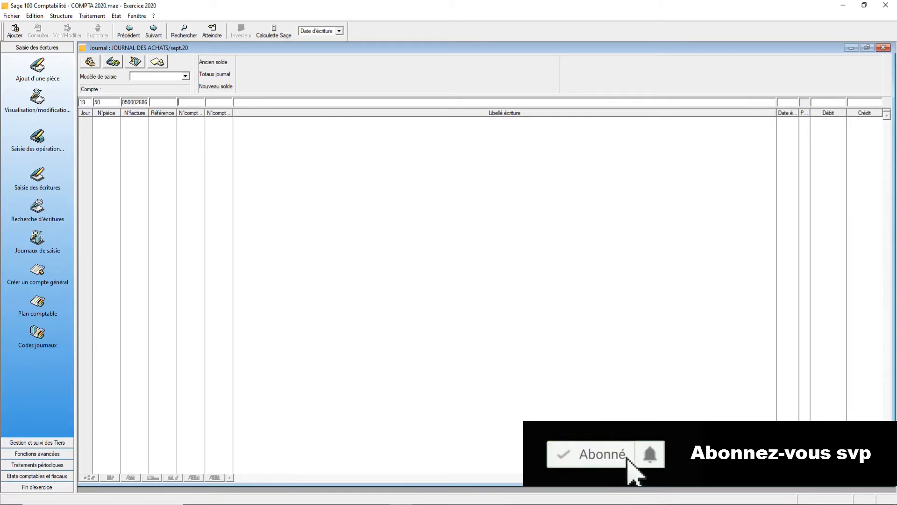
text(625)
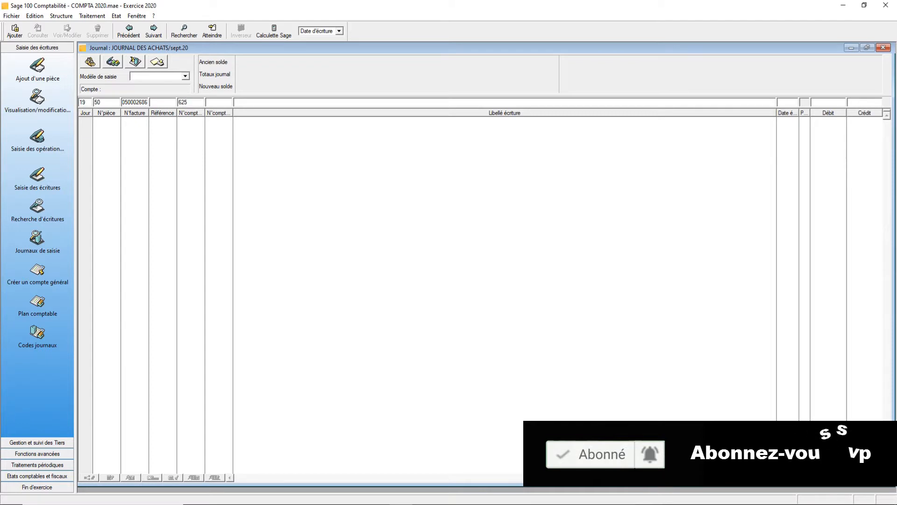
text(8)
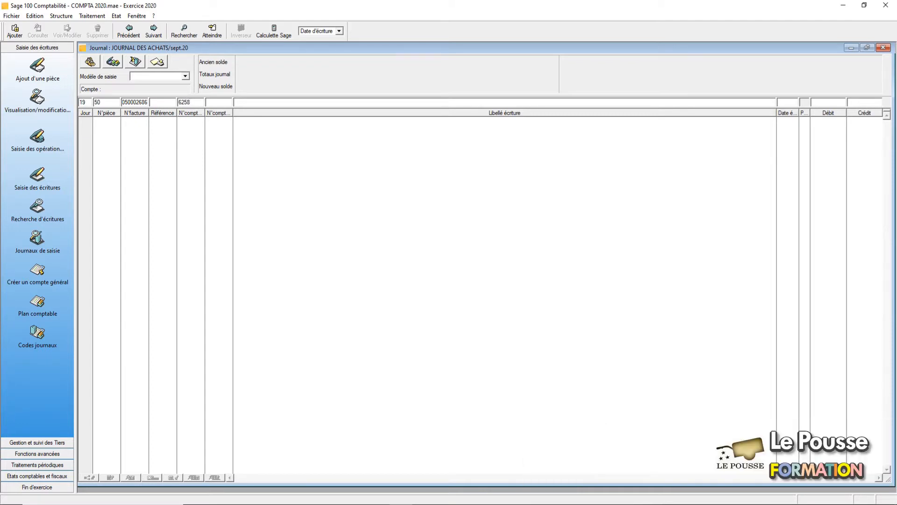
text(1)
key(Tab)
click(116, 91)
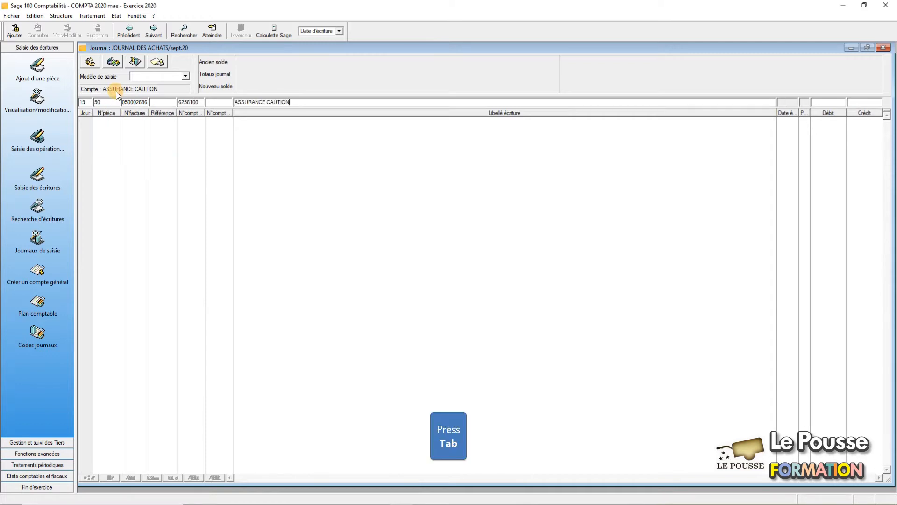
key(Tab)
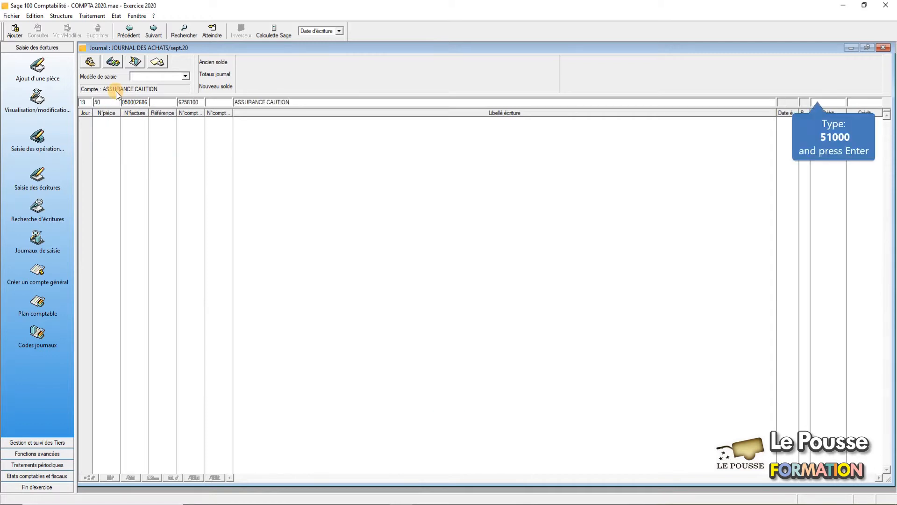
- Enter a debit of 51000 for the ASSURANCE CAUTION line and validate it
text(51 )
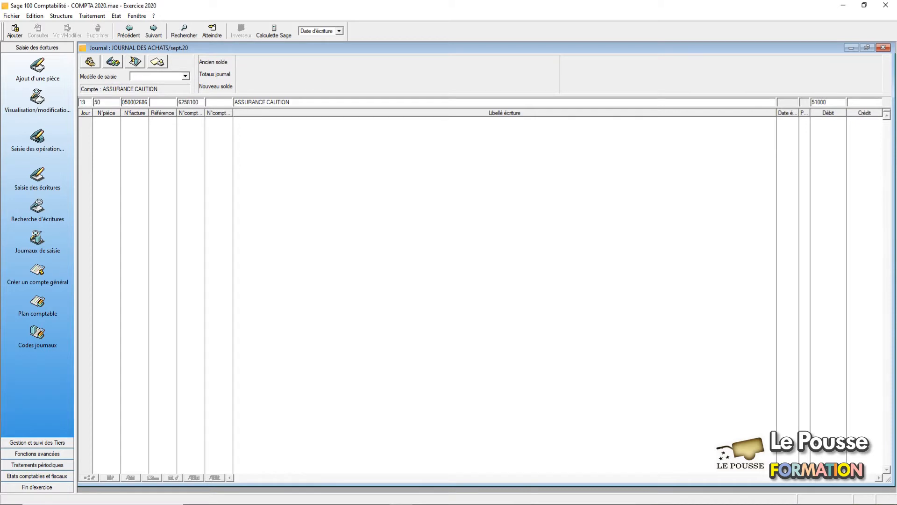
text(000)
key(Return)
- Assign account 4454000 (Etat, TVA Recupérable / Services) to the second line of piece 50
key(Tab)
key(Tab)
key(Tab)
key(Tab)
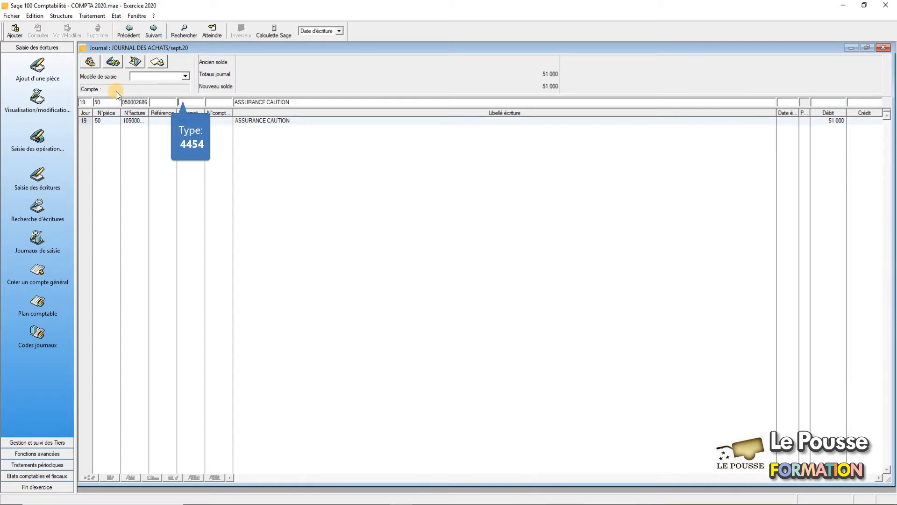
text(4454)
key(Tab)
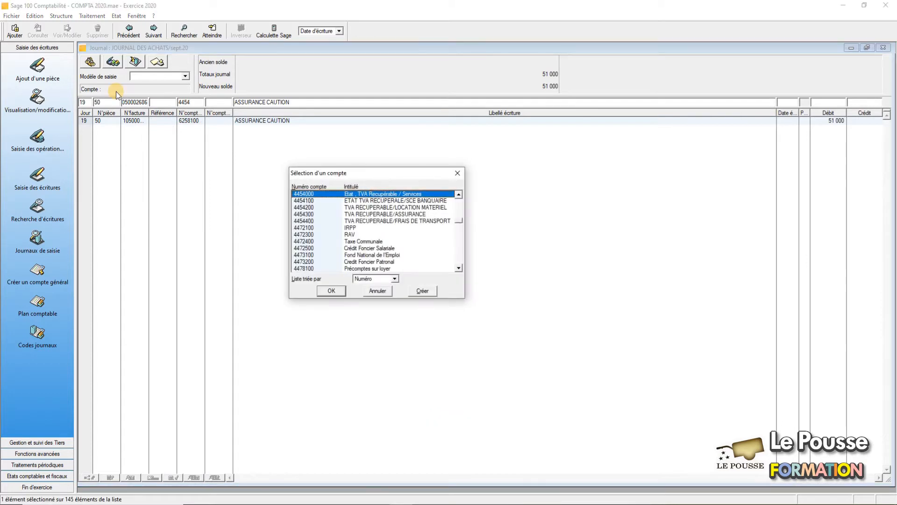
click(332, 291)
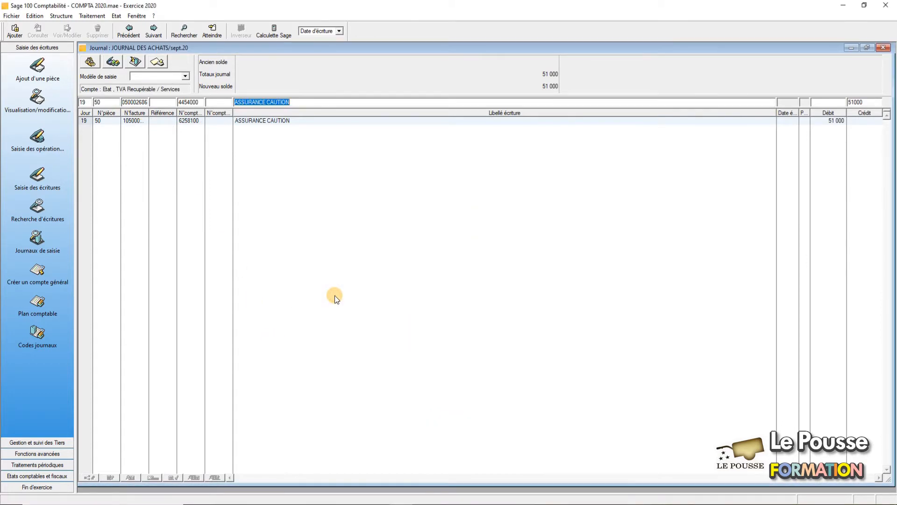
- Clear the proposed credit on the recoverable VAT line, enter a debit of 9818 instead and validate the line
key(Tab)
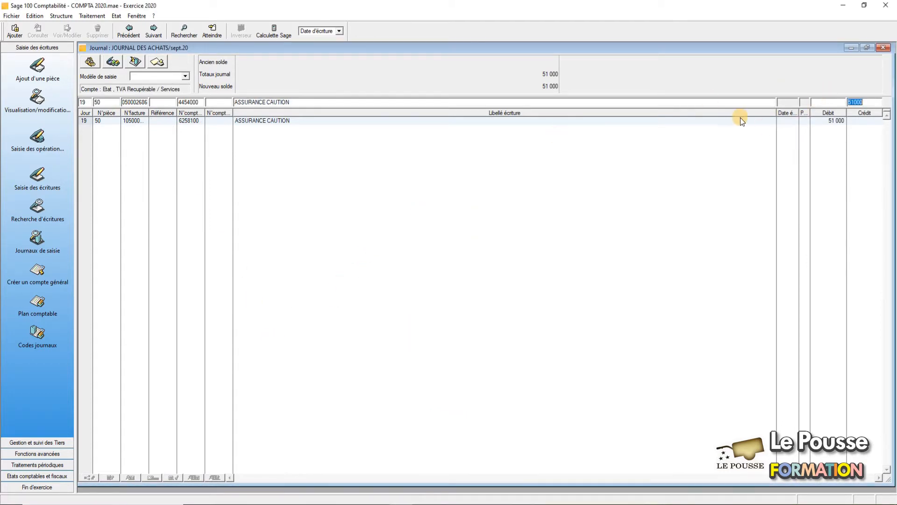
key(BackSpace)
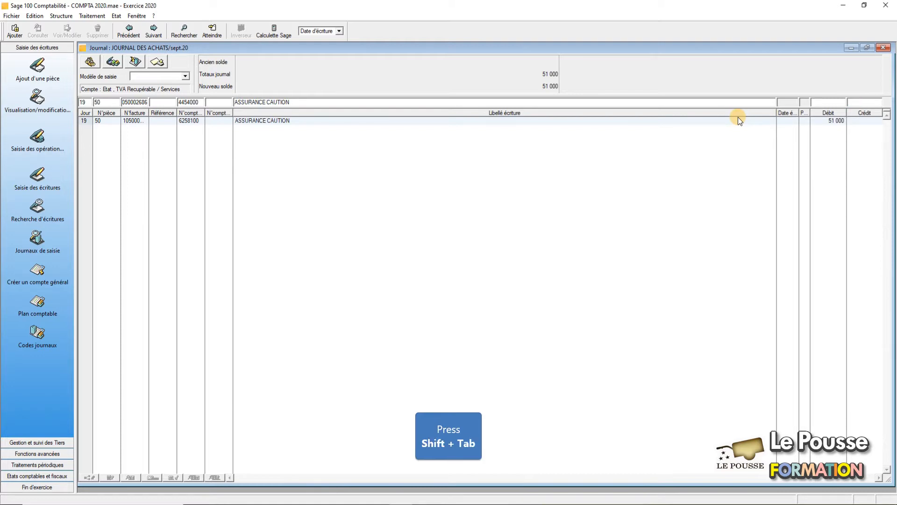
key(shift+Tab)
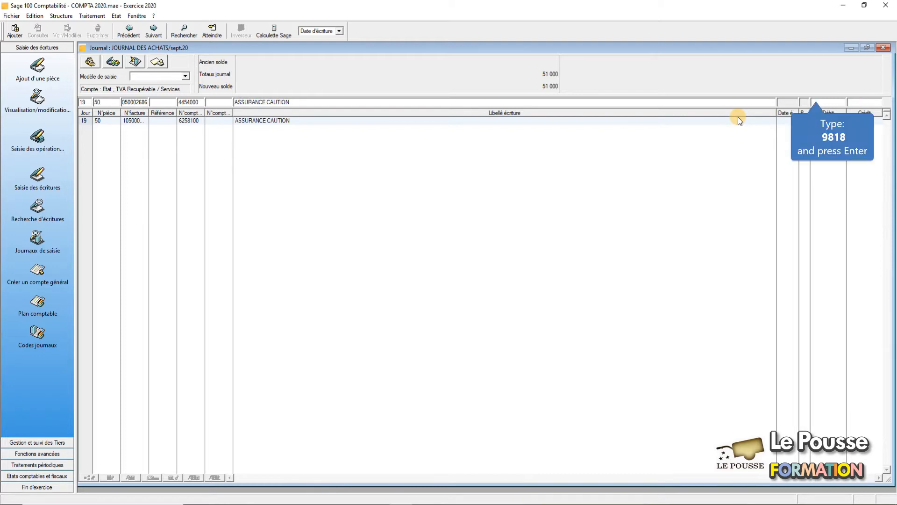
text(9818)
key(Return)
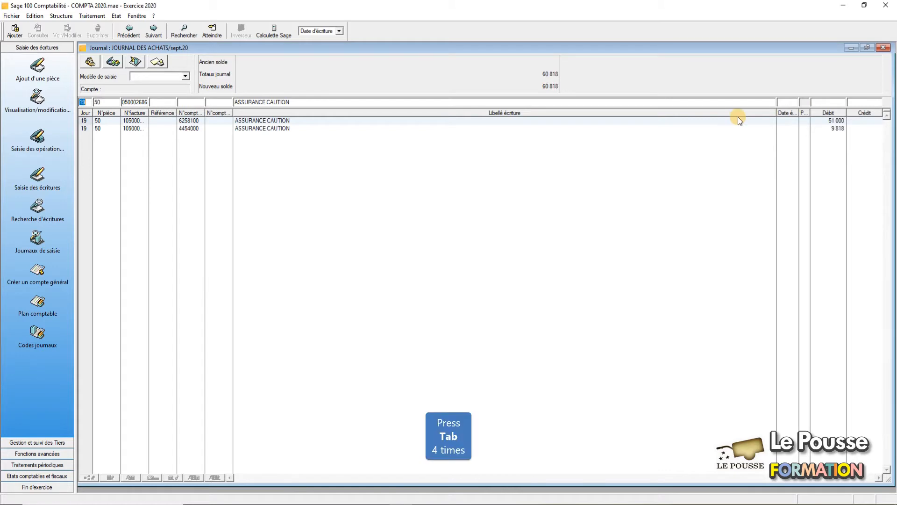
- Enter general account 4011000 with third-party account 2225 (ATLANTIQUE ASSURANCES) on the third line
key(Tab)
key(Tab)
key(Tab)
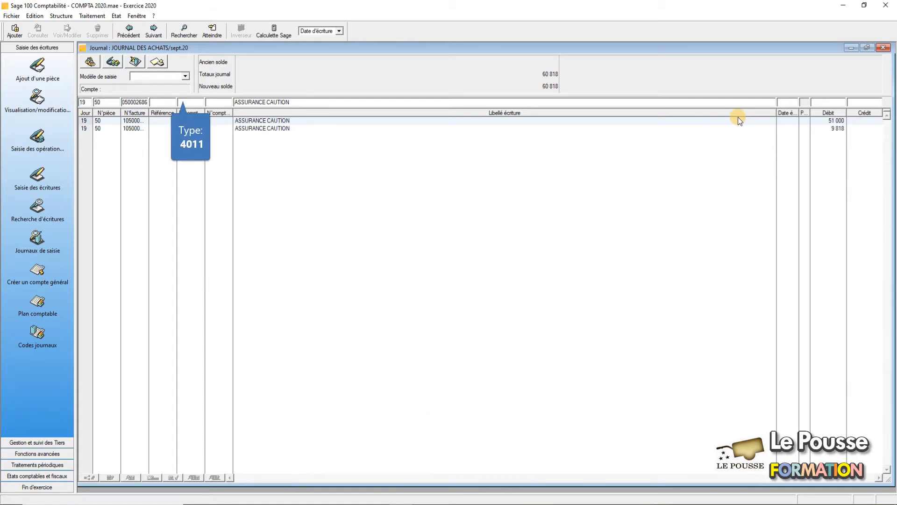
text(4011)
key(Tab)
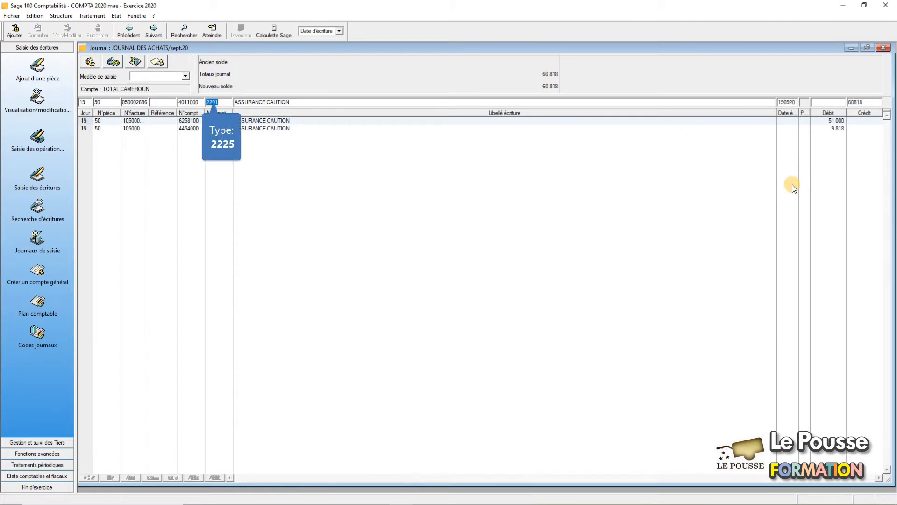
text(225)
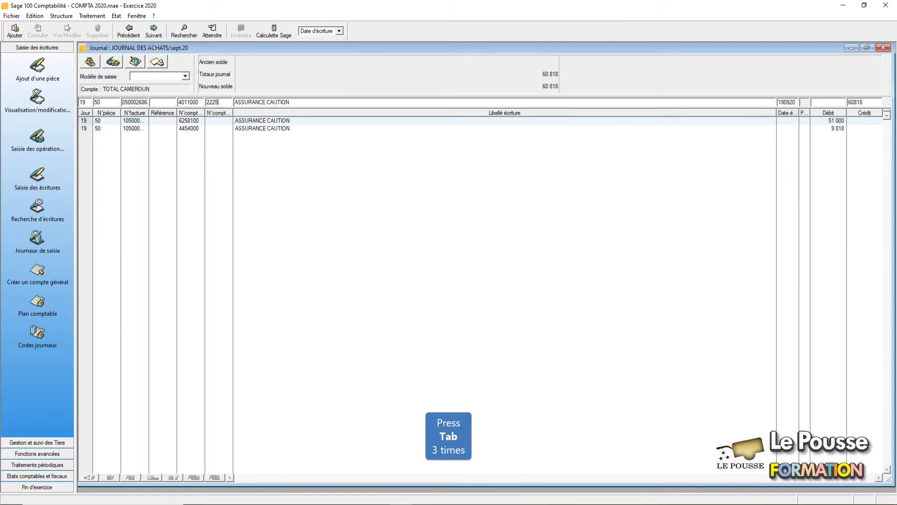
text(25)
key(Tab)
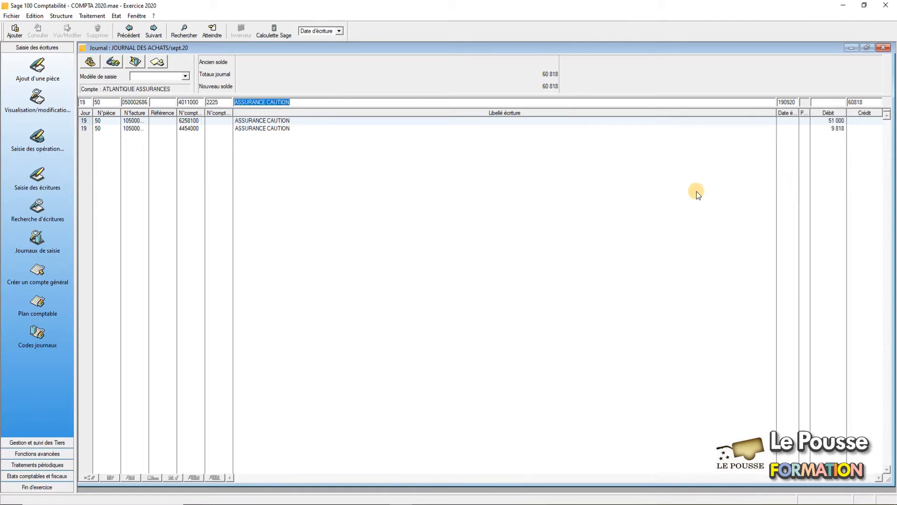
- Keep the label, due date and proposed credit of 60818 on the supplier line and validate it to balance piece 50
key(Tab)
key(Tab)
key(Tab)
key(Tab)
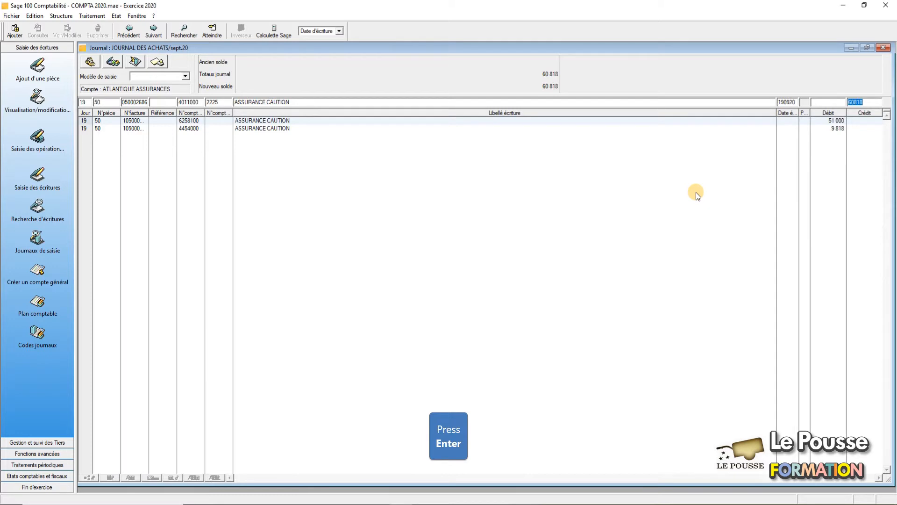
key(Return)
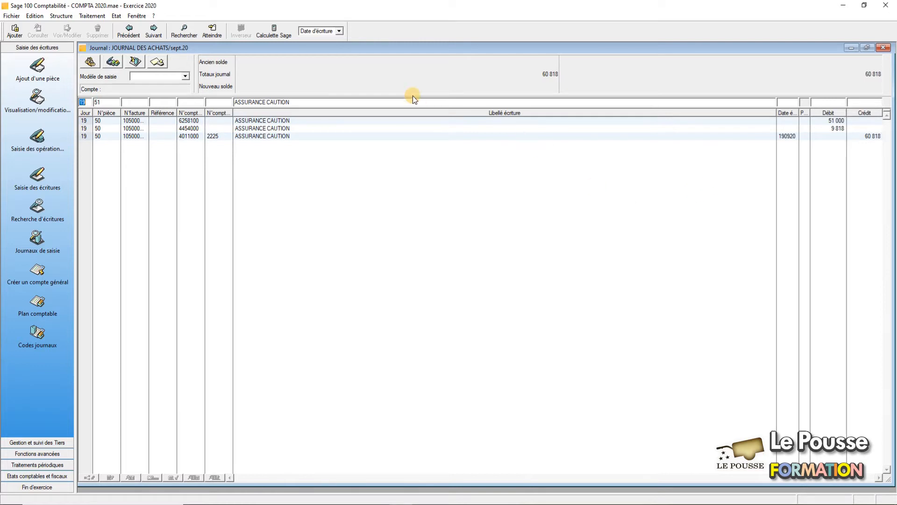
- Apply the entry template 11-ACHAT, then set day 19 and the same invoice number as piece 50 on its lines
click(185, 76)
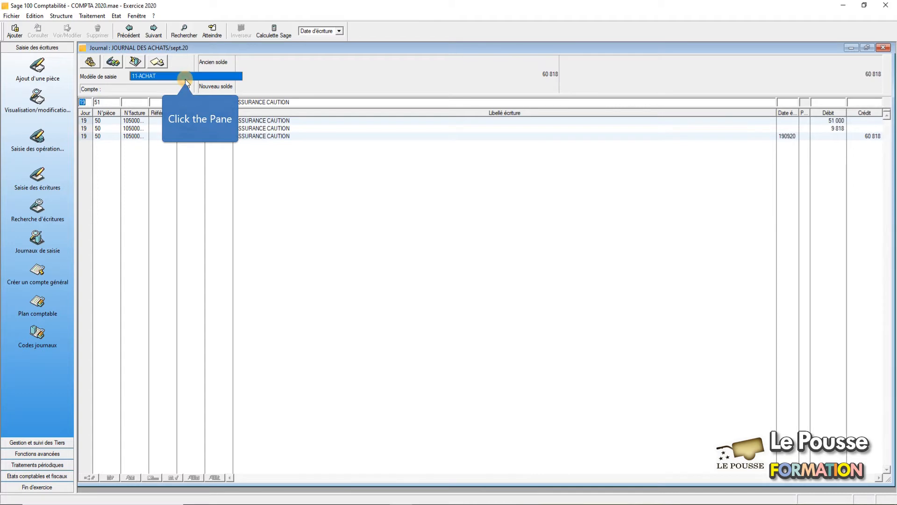
key(Return)
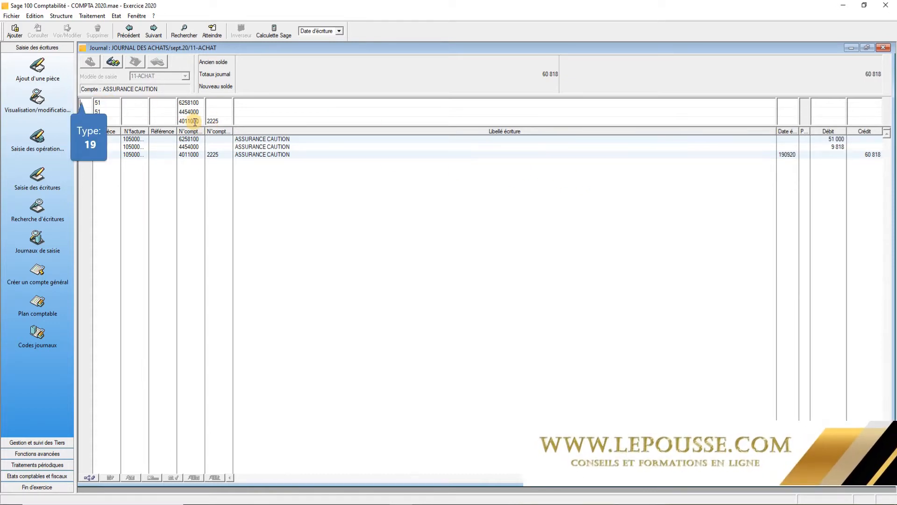
text(19)
key(Tab)
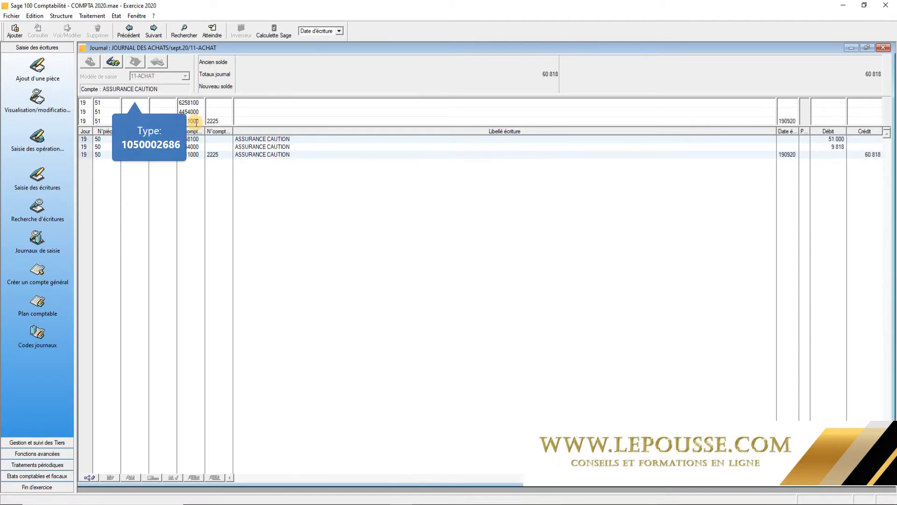
text(105)
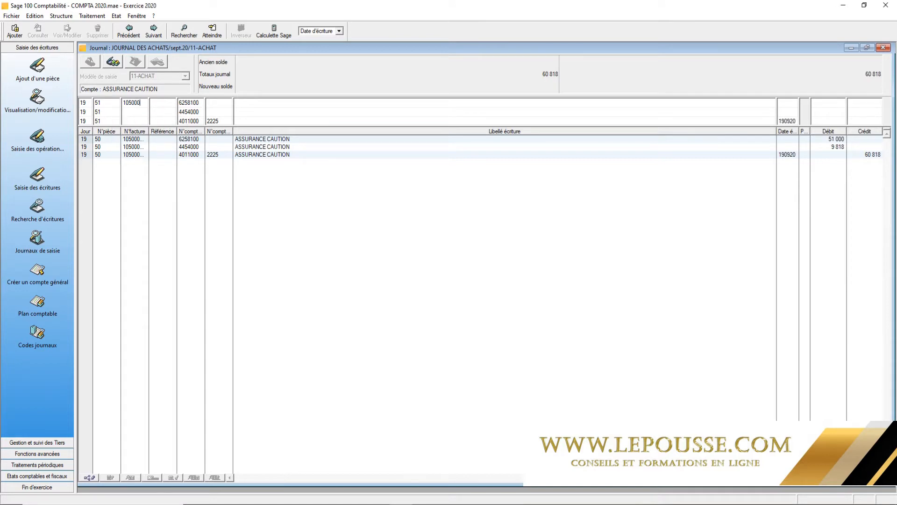
text(0002686)
key(Tab)
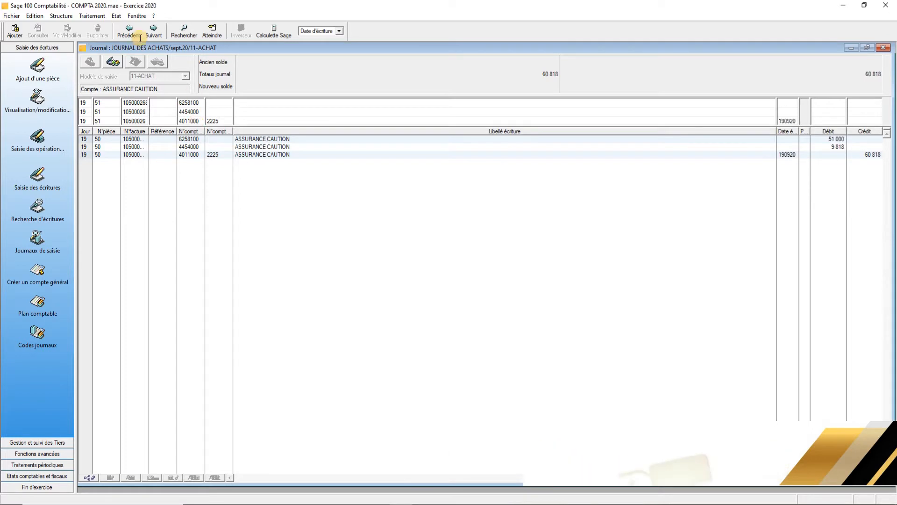
- Insert the account name as the label of the template entry and extend it to ASSURANCE CAUTION BNF
click(129, 91)
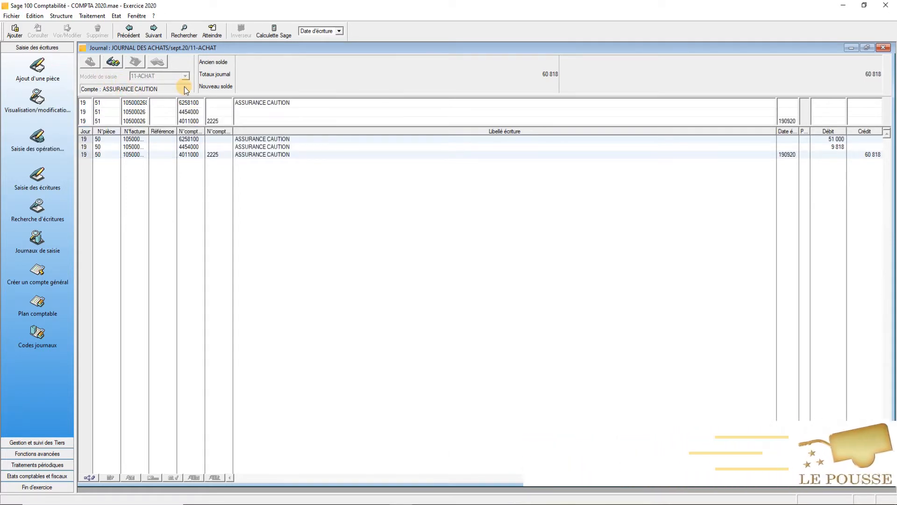
text(BNF)
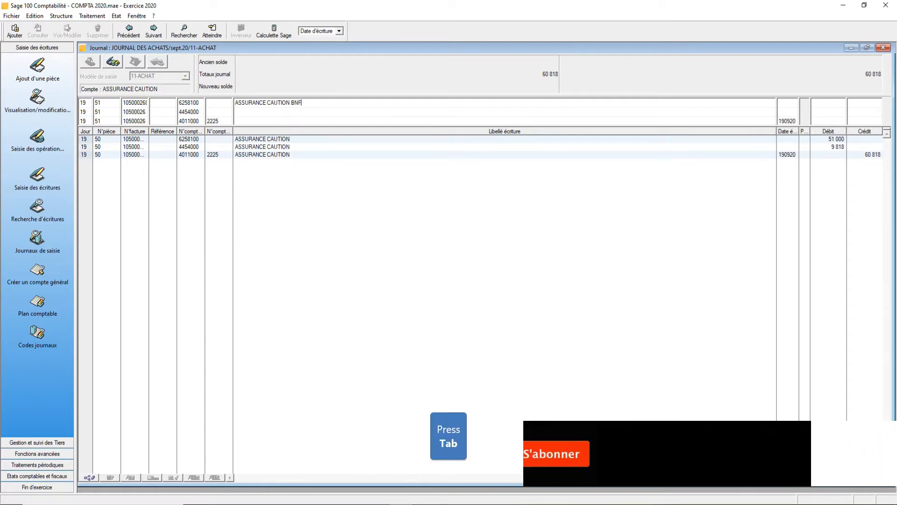
key(Tab)
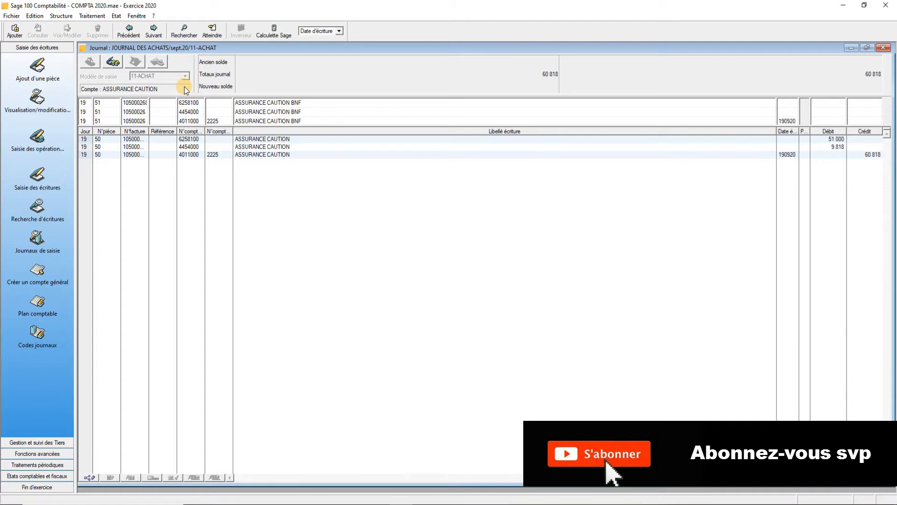
- Enter debits of 51000 on account 6258100 and 9818 on account 4454000, and validate the template entry
text(51000)
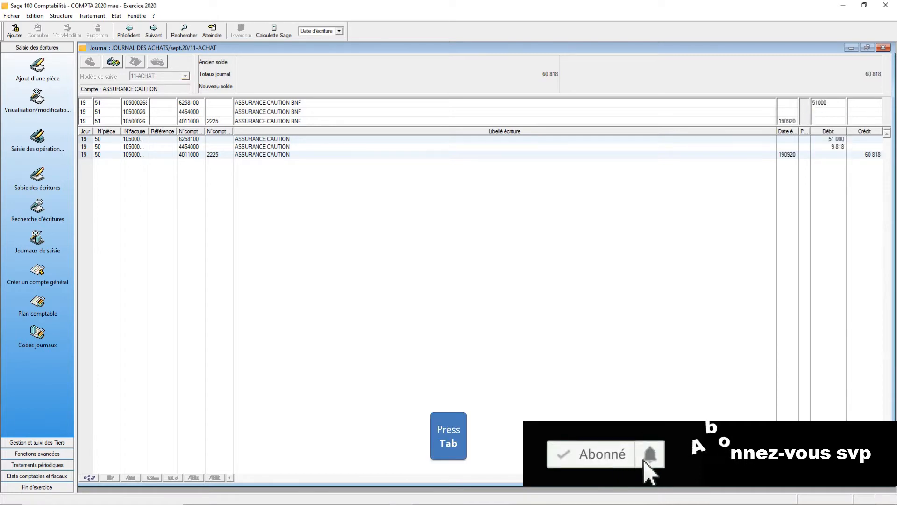
key(Tab)
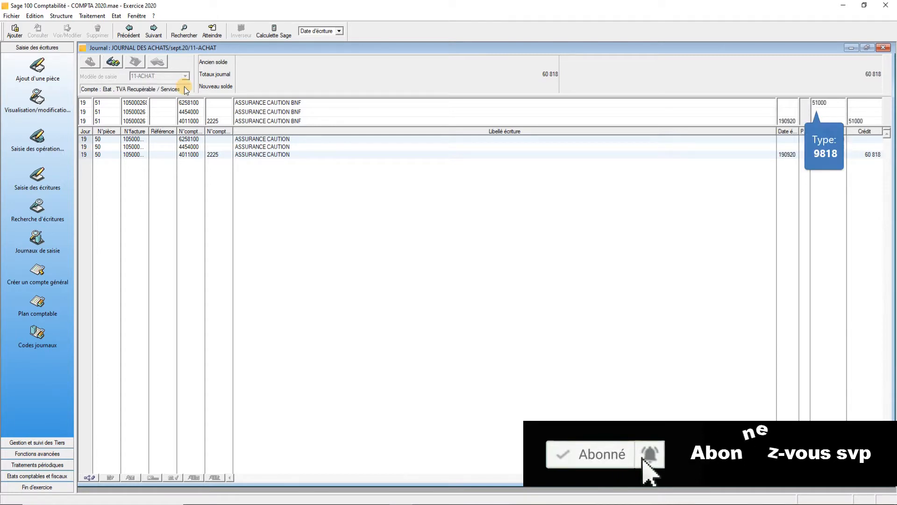
text(9818)
key(Tab)
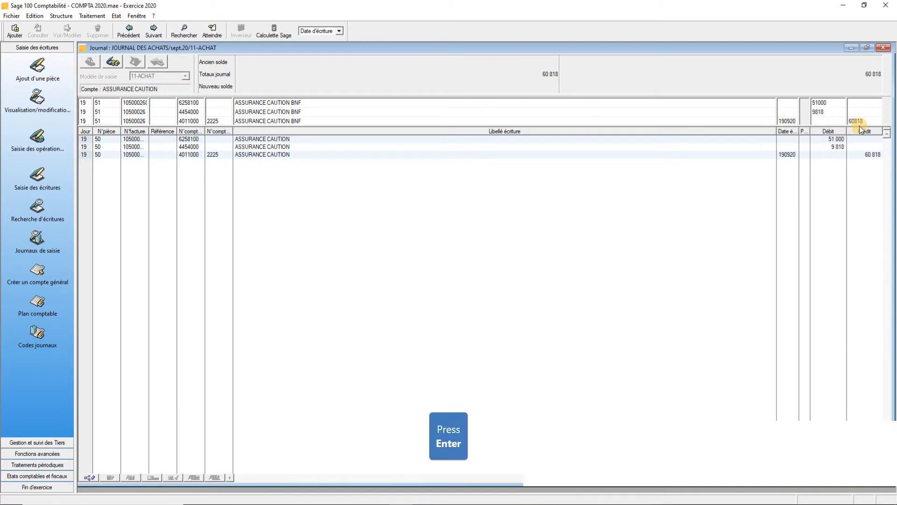
key(Return)
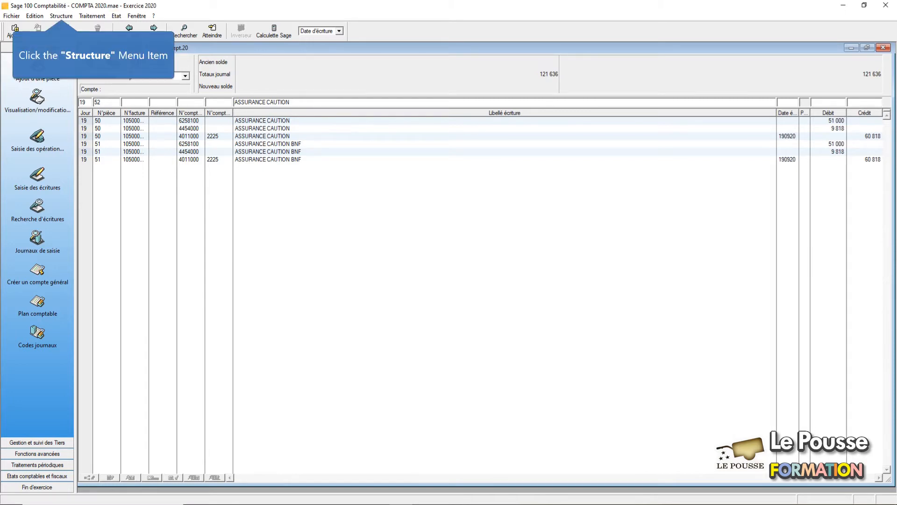
- Open the list of entry templates (Modèles de saisie), maximize it and start a new template
click(62, 16)
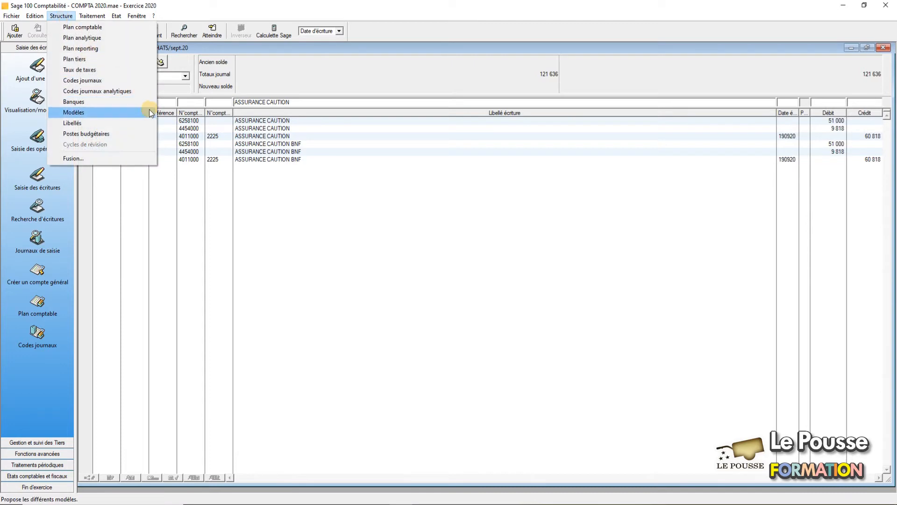
mouse_move(147, 113)
click(186, 113)
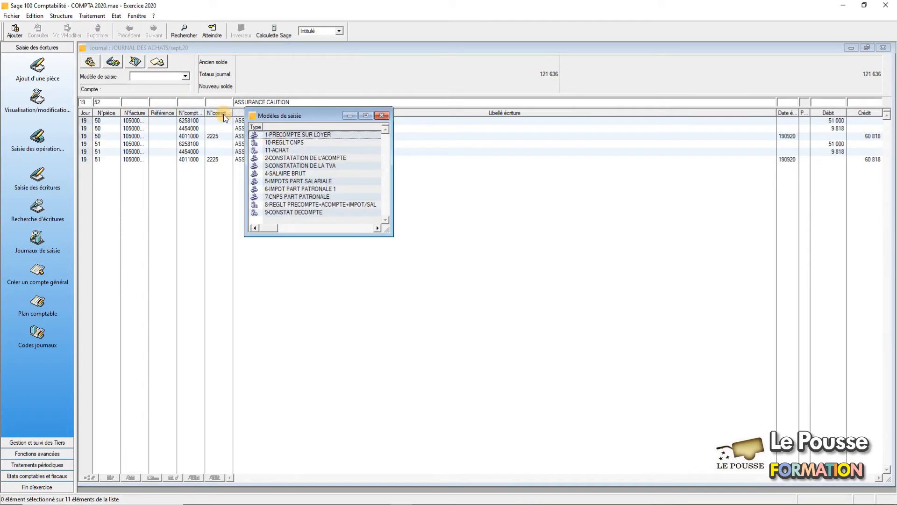
click(365, 115)
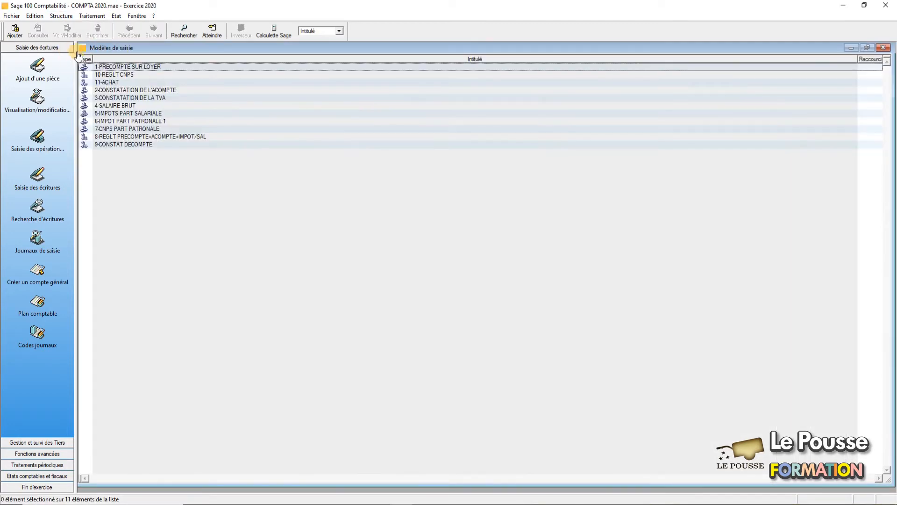
click(14, 30)
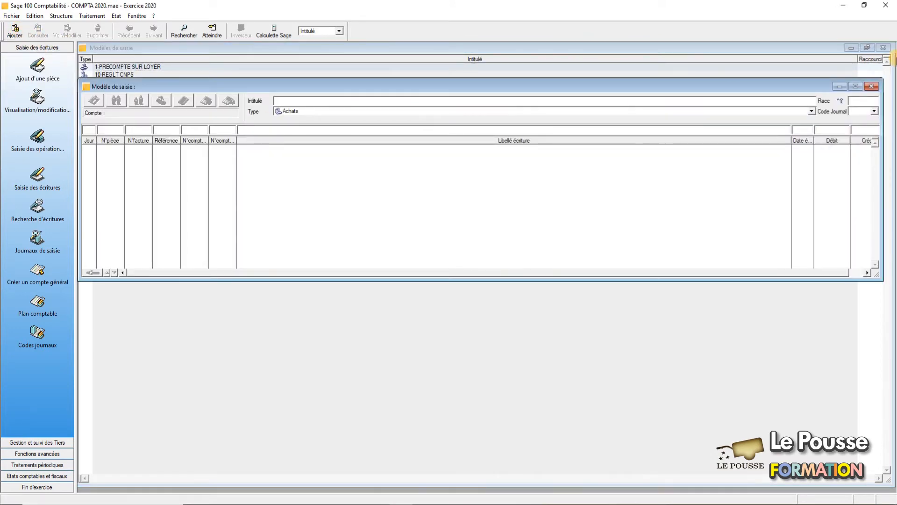
- Maximize the new entry template and title it FACT D'ASSURANCE CAUTION
click(856, 86)
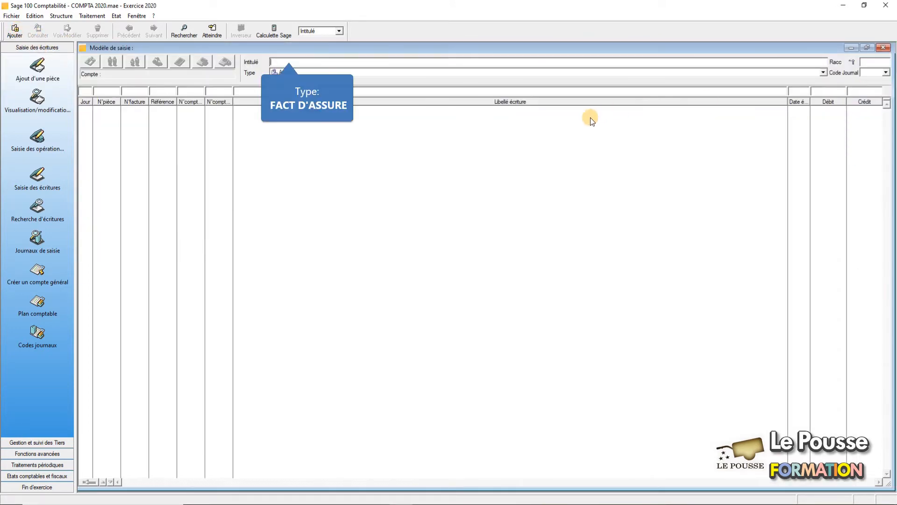
text(FACT D)
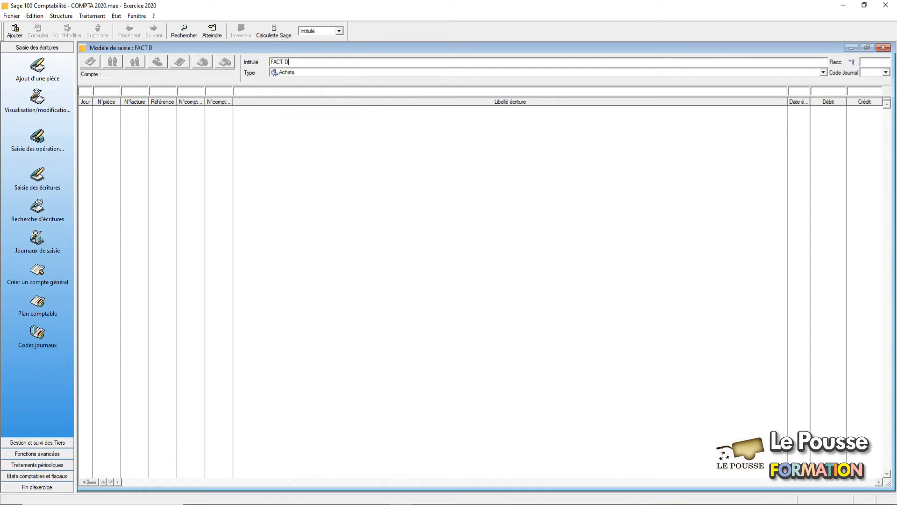
text('ASSURANC)
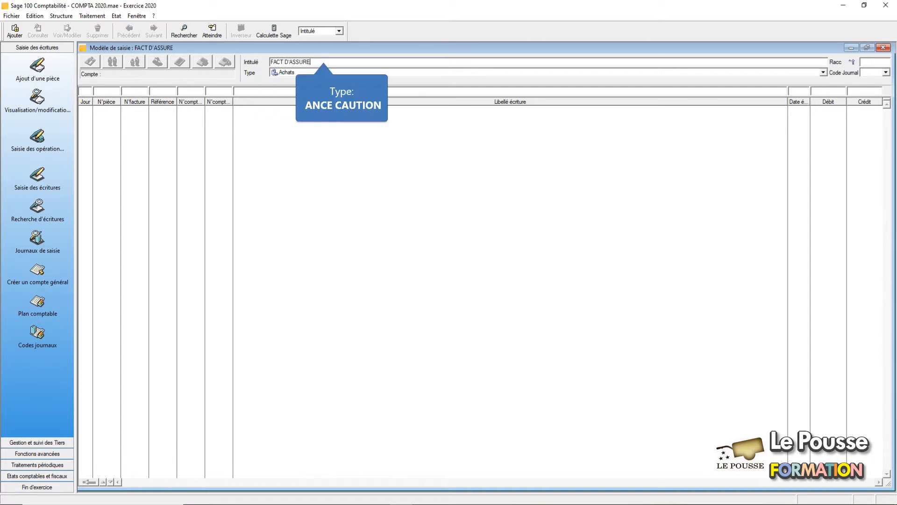
text(E CAUTION)
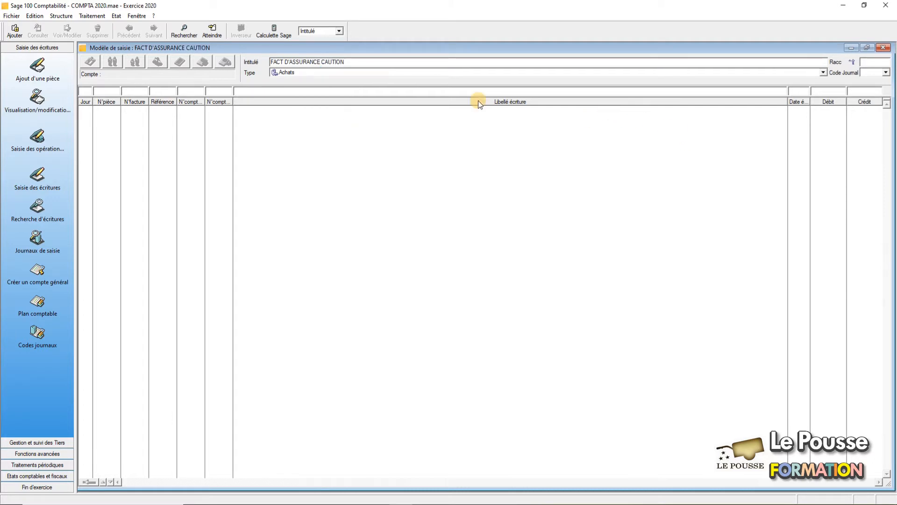
- Keep the template type as Achats and assign it the journal code ACH
click(823, 71)
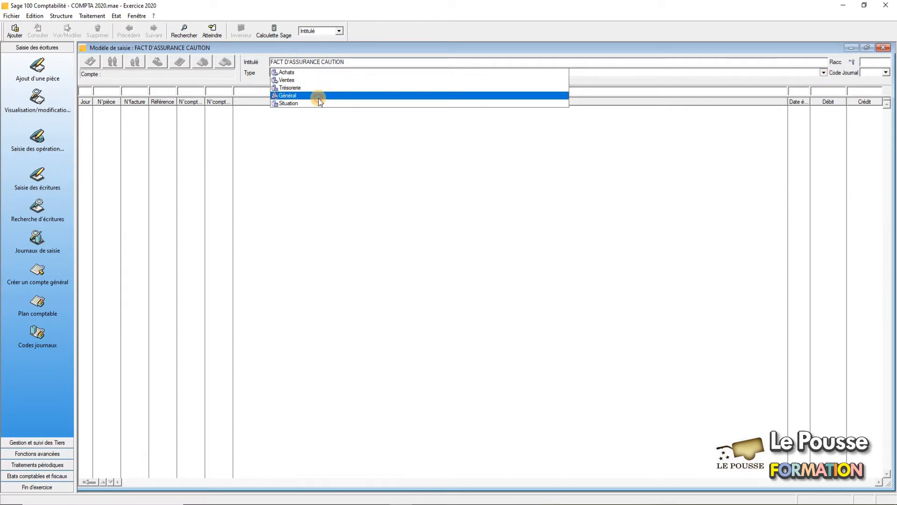
click(884, 71)
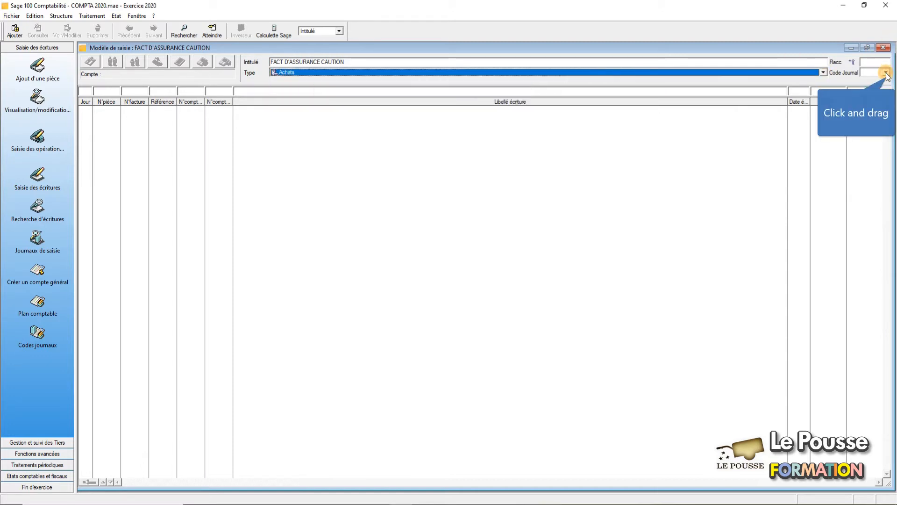
click(884, 71)
click(820, 71)
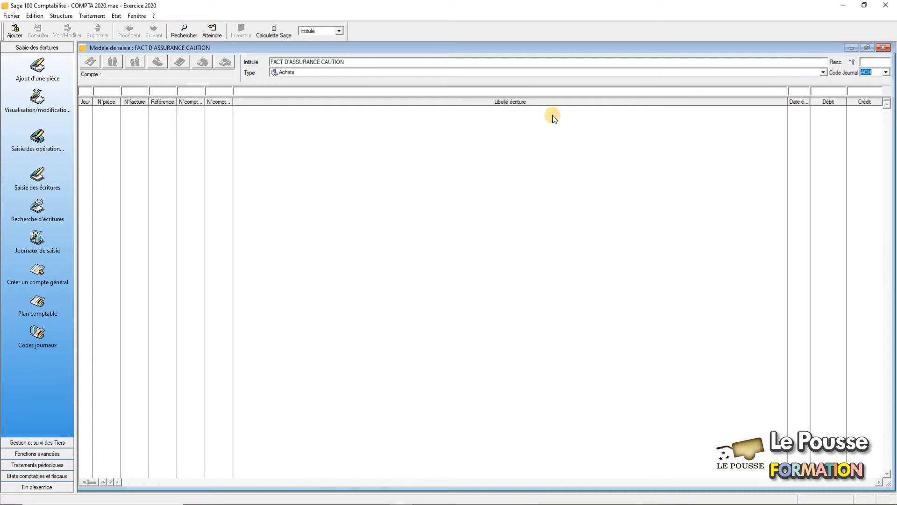
- On the first template line, set day and invoice number to manual entry (Saisie manuelle), and piece number and reference to Calcul
click(89, 90)
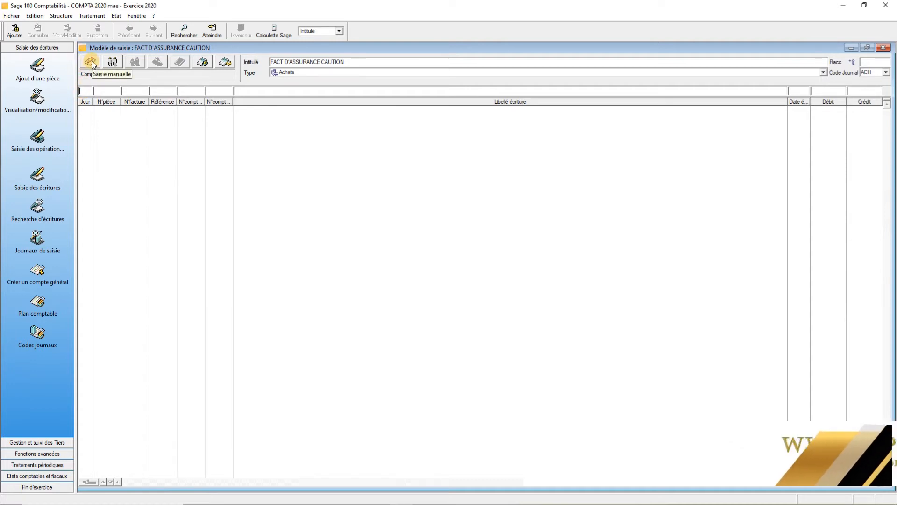
click(91, 62)
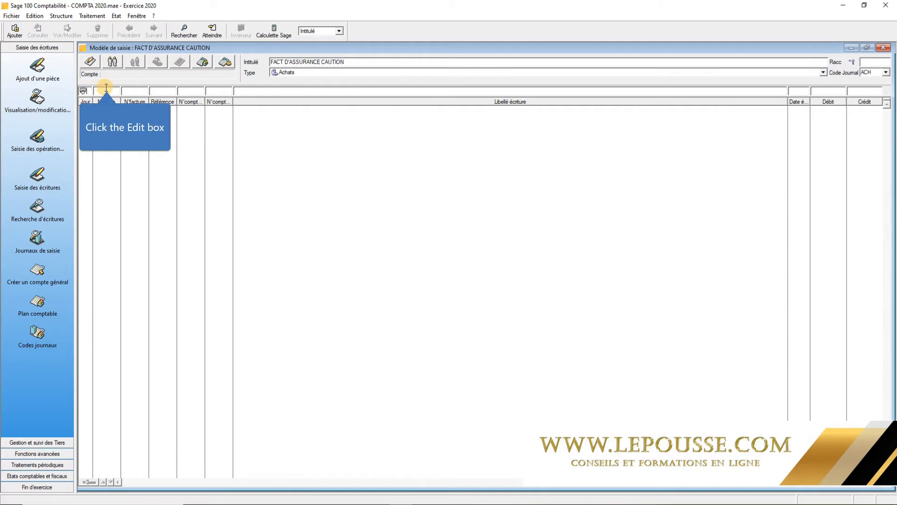
click(107, 88)
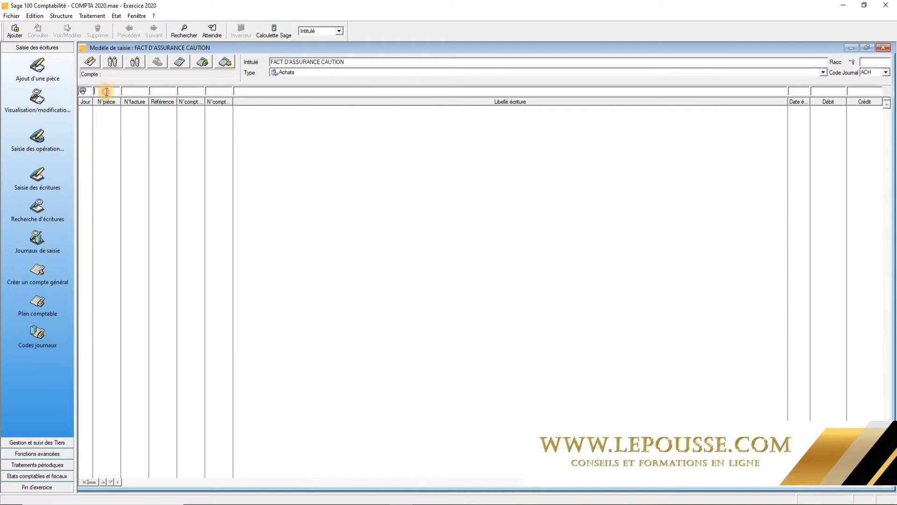
click(180, 65)
click(142, 89)
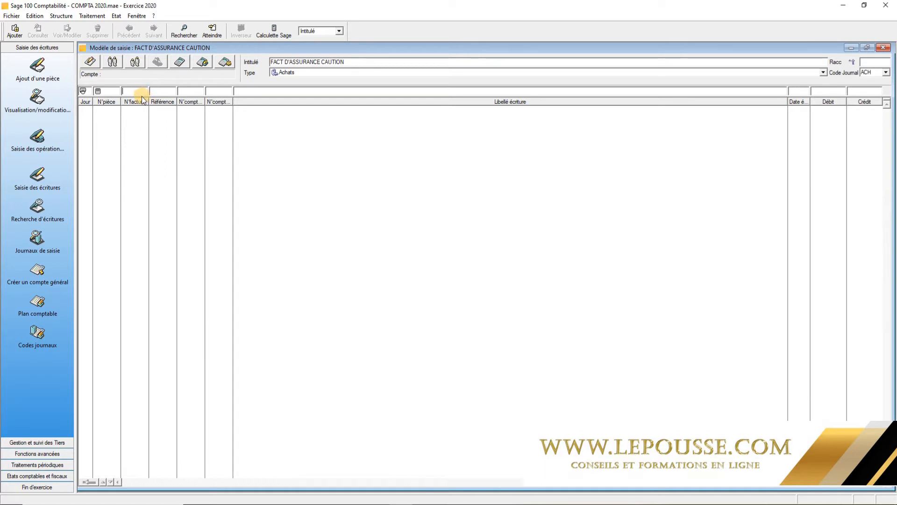
click(86, 64)
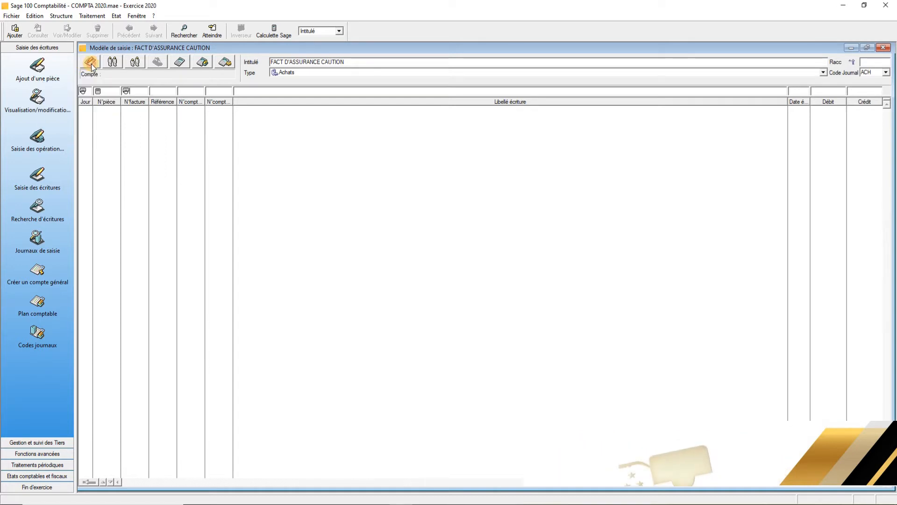
click(160, 89)
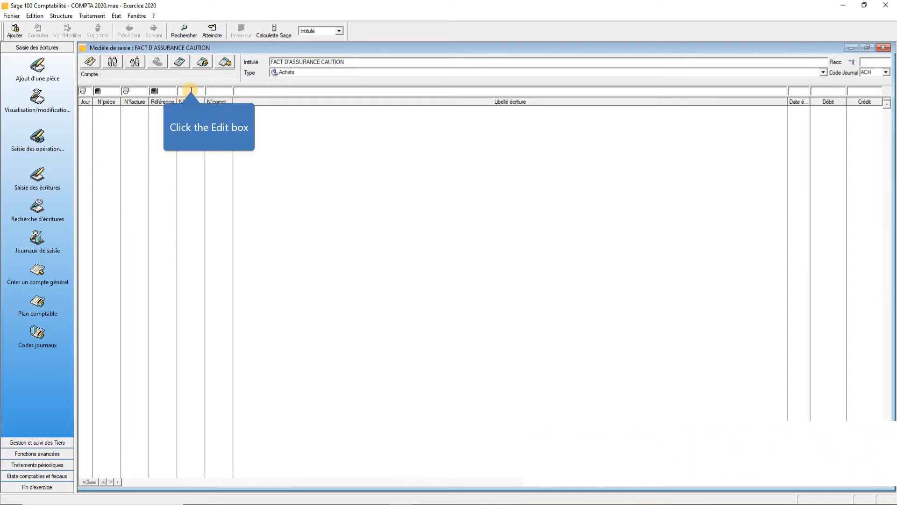
- Set the first line's general account to 6258100 and its third-party account to Calcul
click(192, 91)
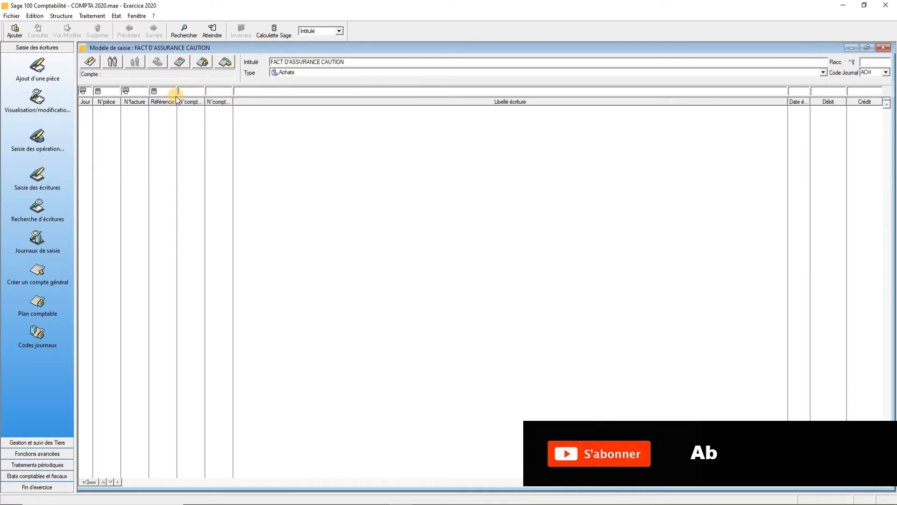
click(90, 60)
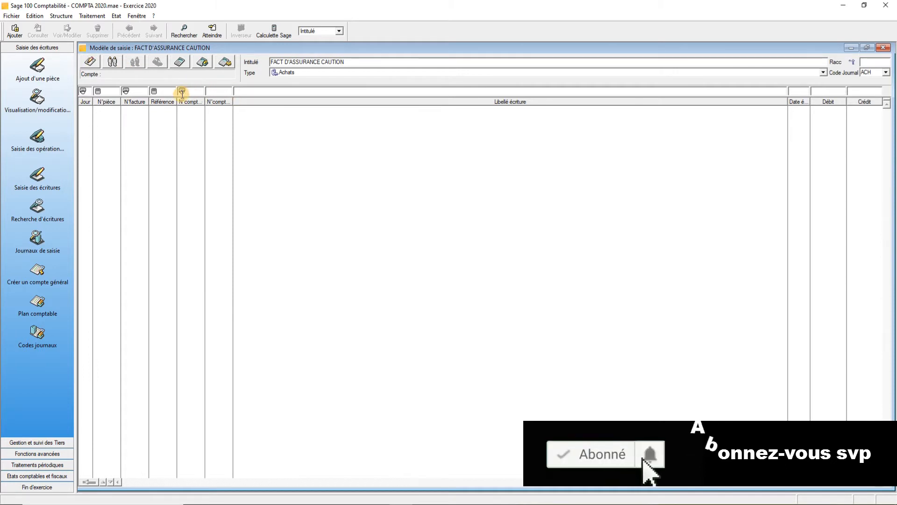
drag(190, 90, 177, 93)
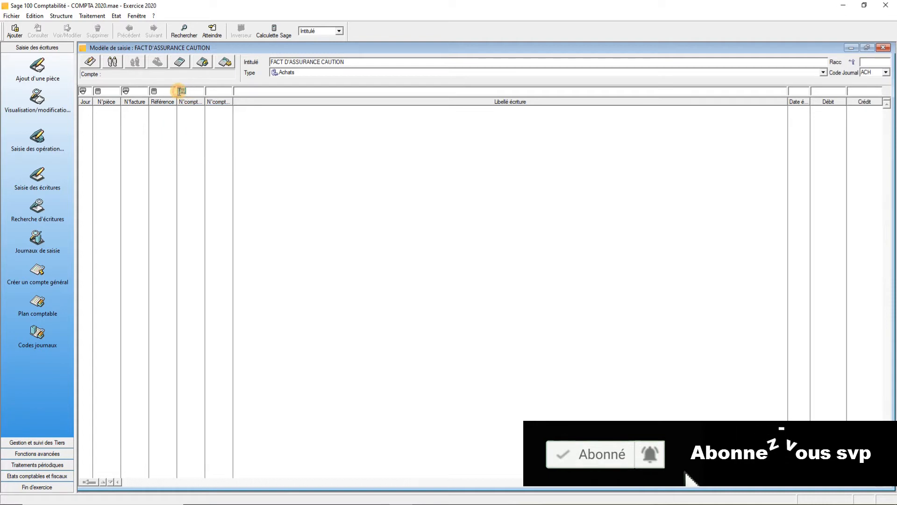
click(178, 91)
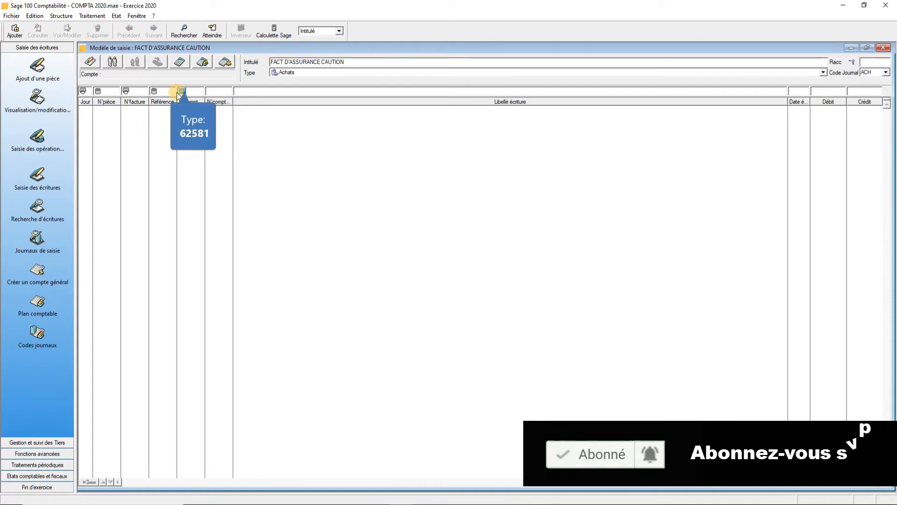
text(62581)
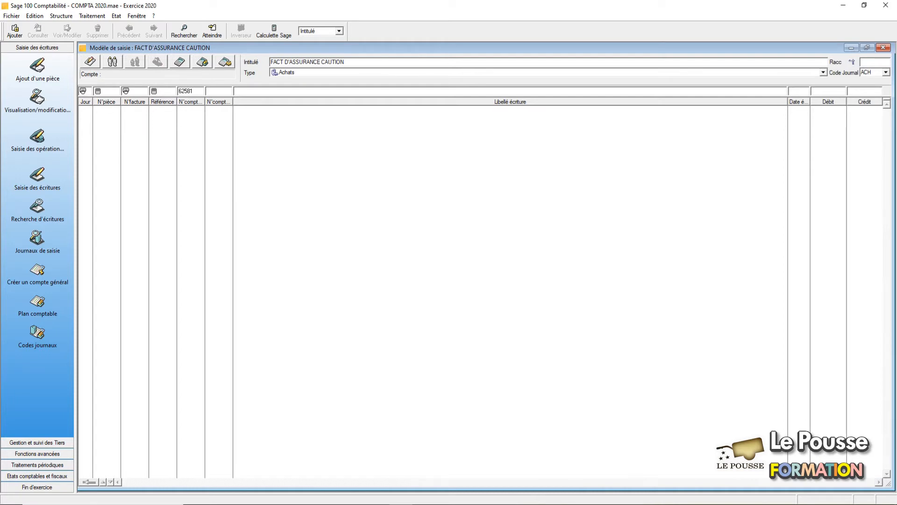
key(Tab)
key(Tab)
click(210, 91)
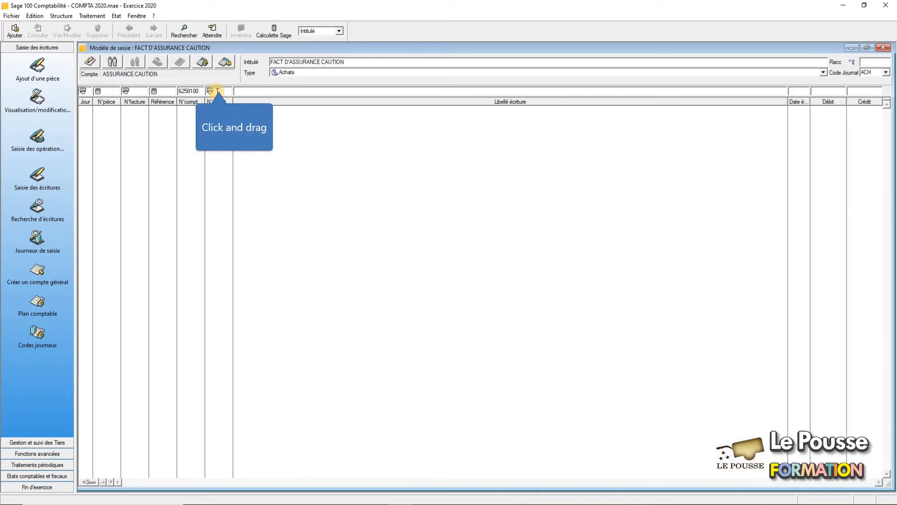
click(178, 61)
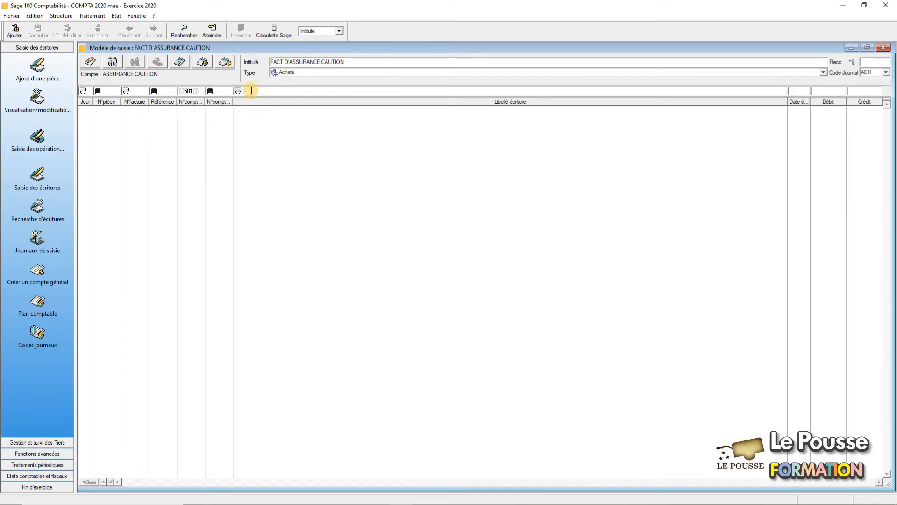
- Set the first line's label to ASSURANCE CAUTION followed by manual entry (Saisie manuelle)
click(248, 90)
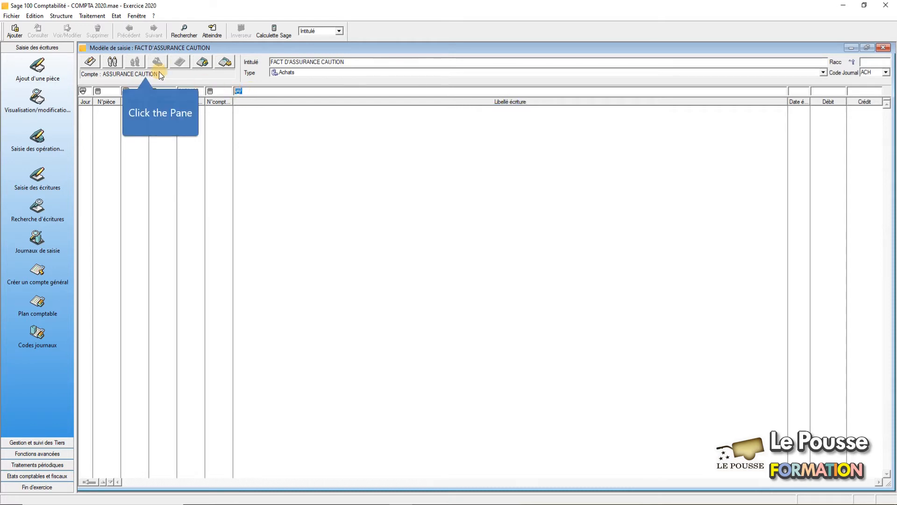
click(146, 75)
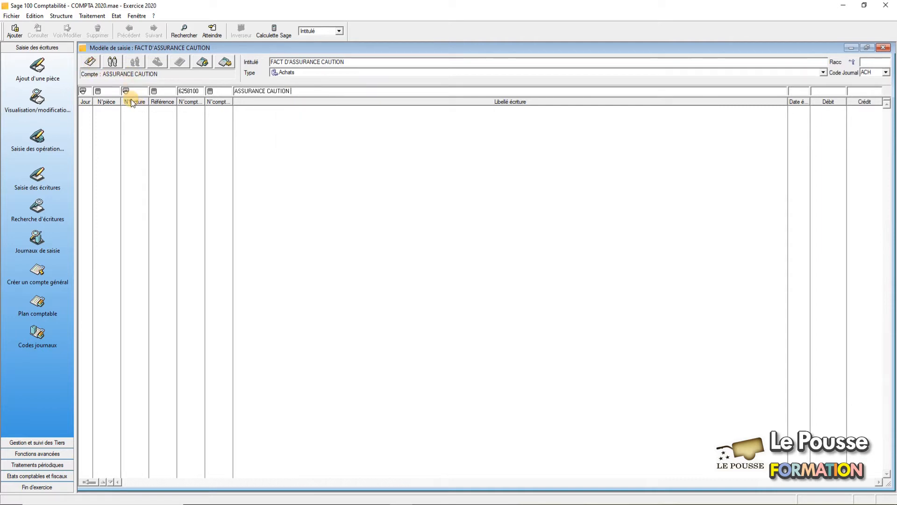
click(88, 63)
- Set the first line's due date to Calcul and its debit to manual entry, and validate the line
key(Tab)
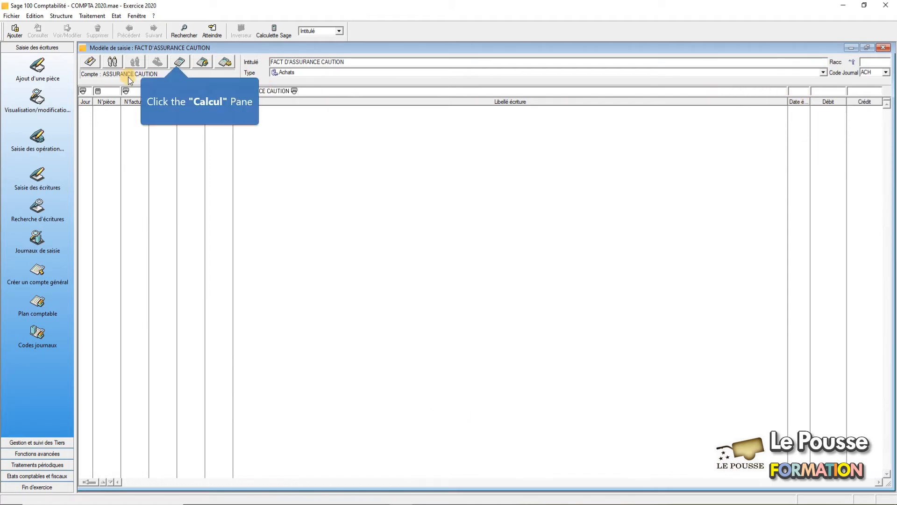
key(Tab)
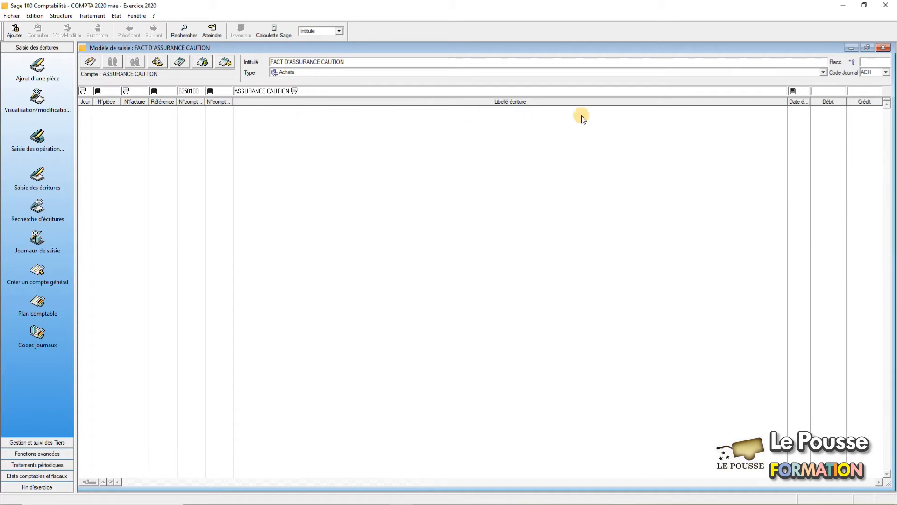
click(91, 61)
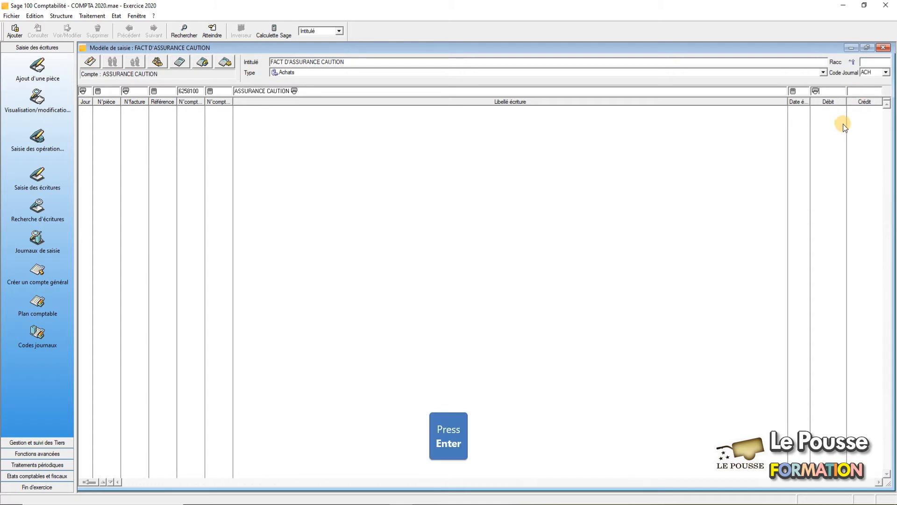
key(Return)
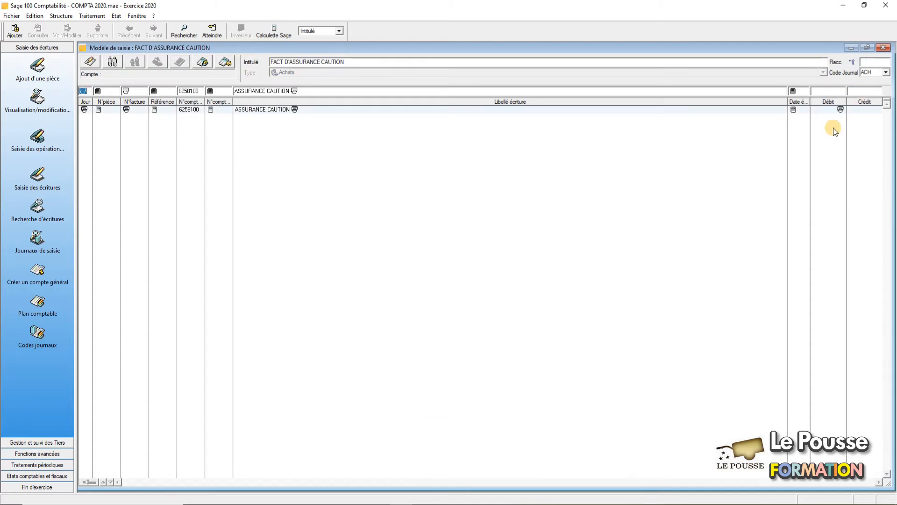
- On the second template line, set day, piece number, invoice number and reference to repeat the previous line
click(112, 63)
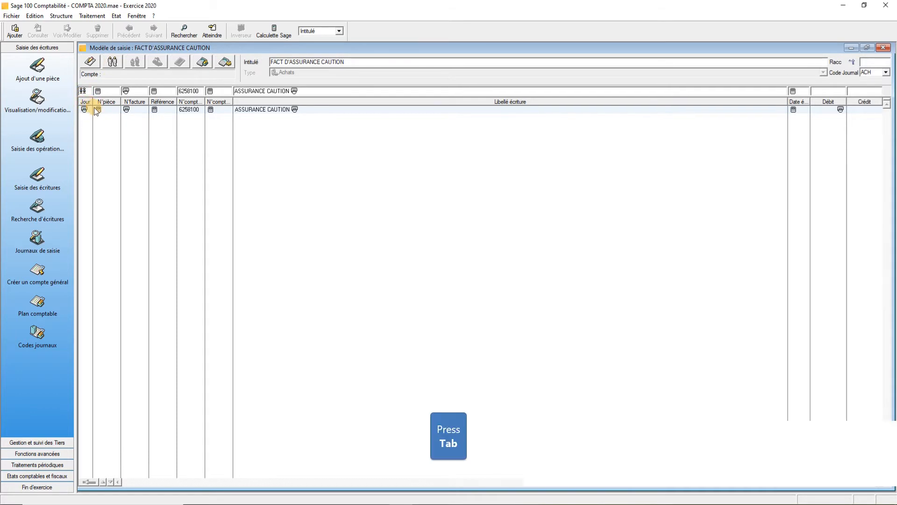
key(Tab)
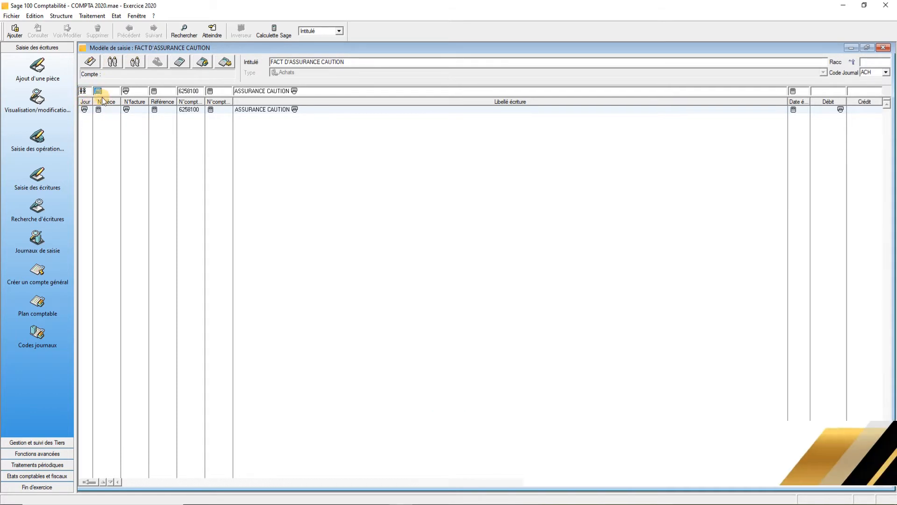
click(112, 63)
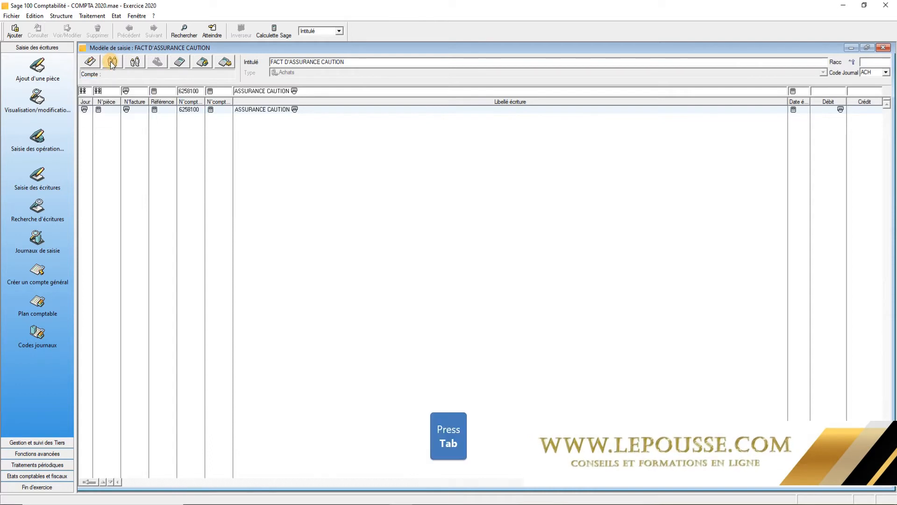
click(112, 63)
click(112, 64)
key(Tab)
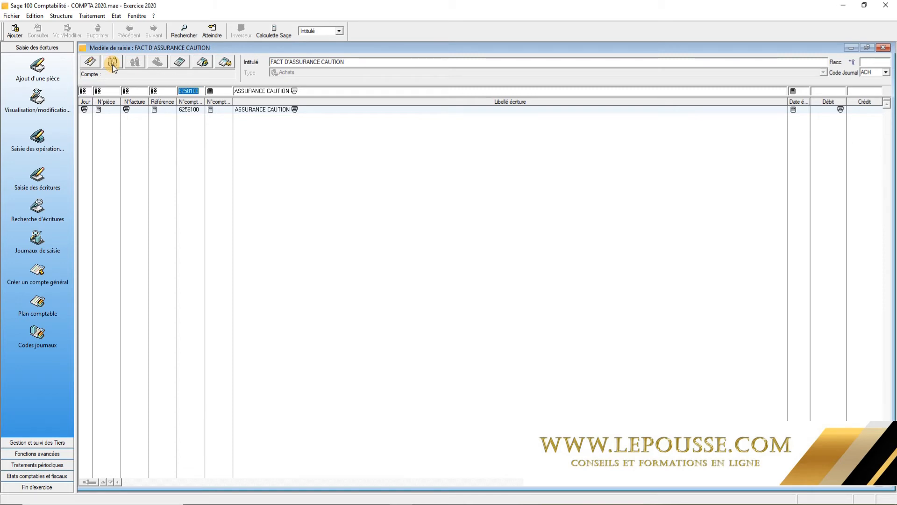
- Set the second line's general account to 4454000 and its third-party account to repeat the previous line (Répétition)
text(44540)
key(Tab)
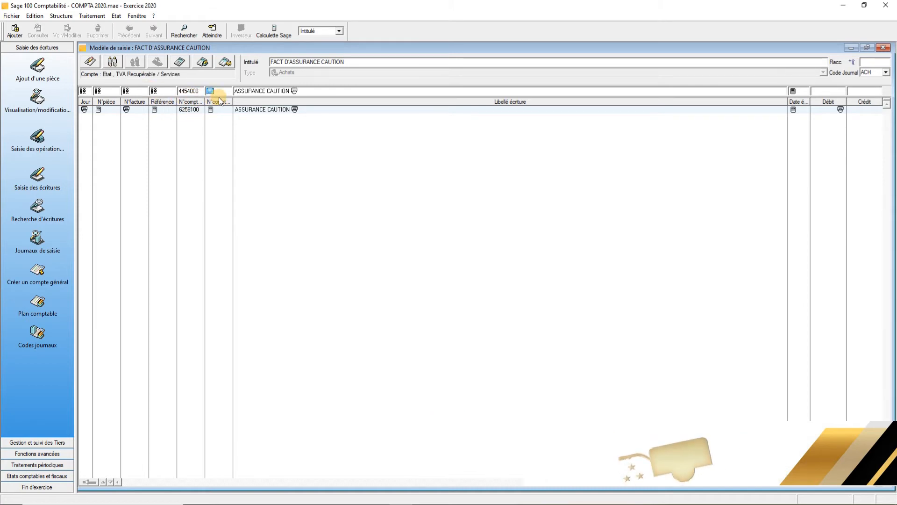
click(113, 62)
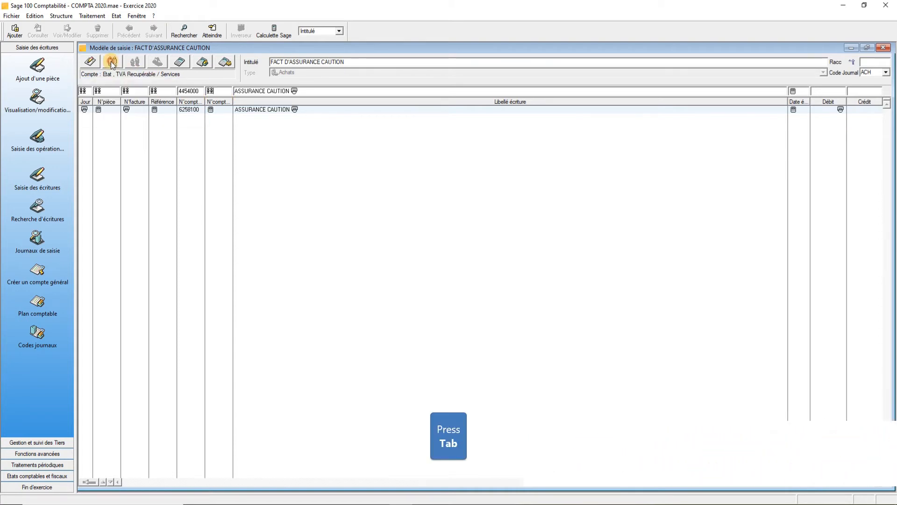
key(Tab)
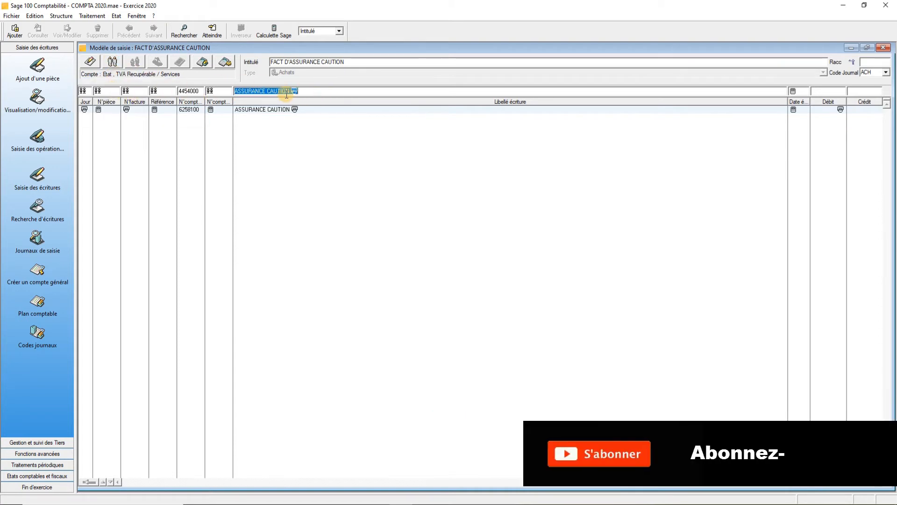
- Keep the second line's label and due date, set its debit to manual entry, and validate the line
key(Tab)
key(Tab)
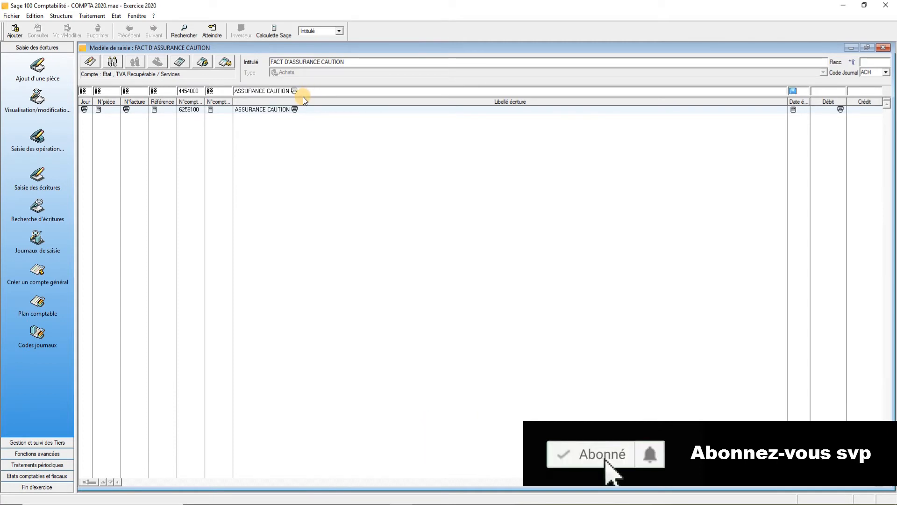
key(Tab)
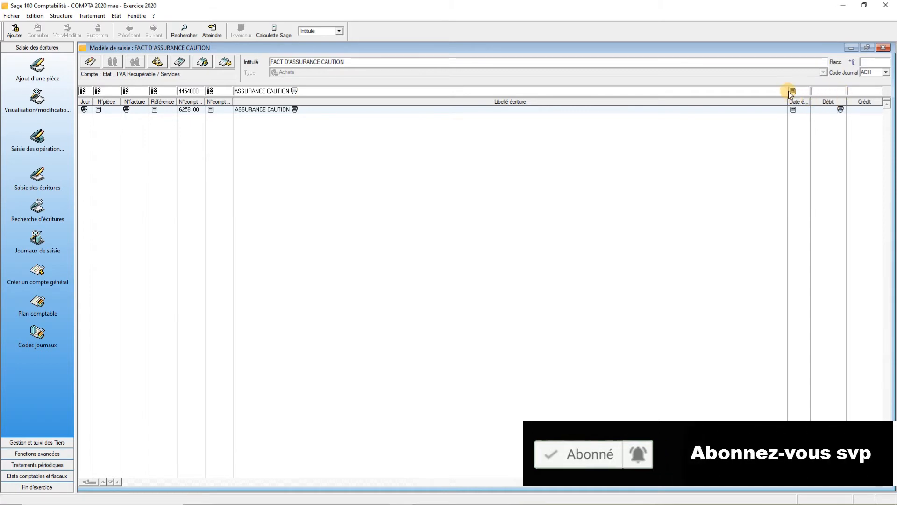
click(94, 63)
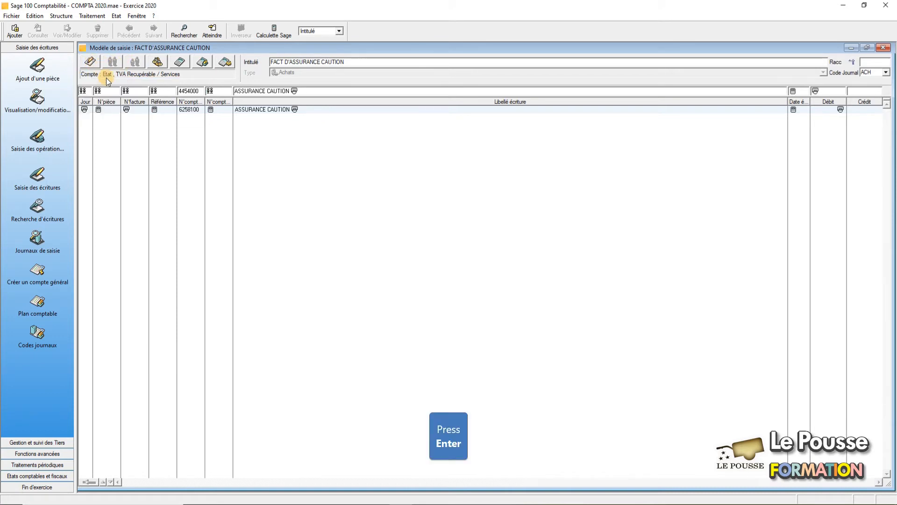
key(Return)
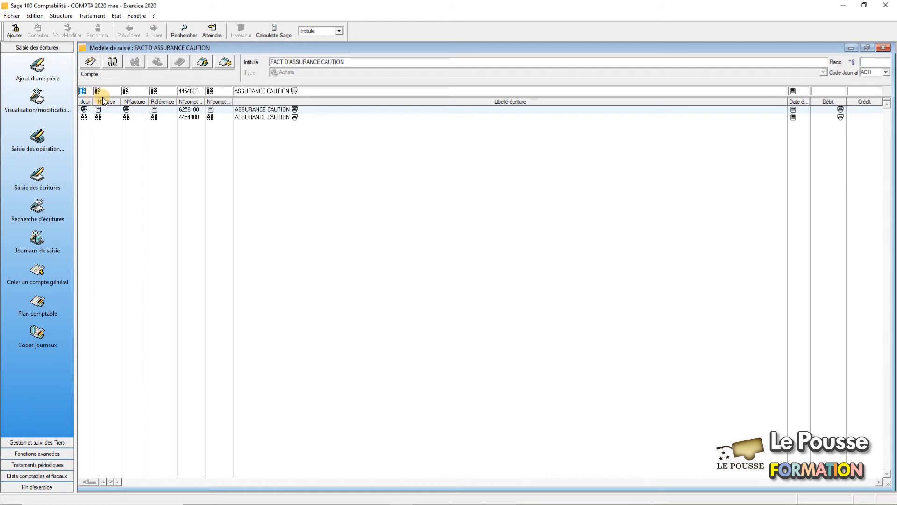
- On the third template line, keep the repeated fields and set the general account to 4011
key(Tab)
key(Tab)
key(Tab)
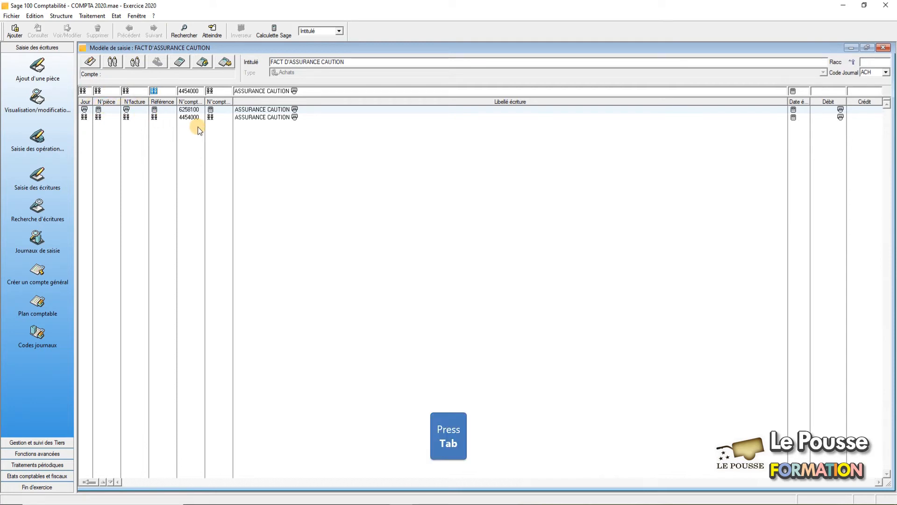
key(Tab)
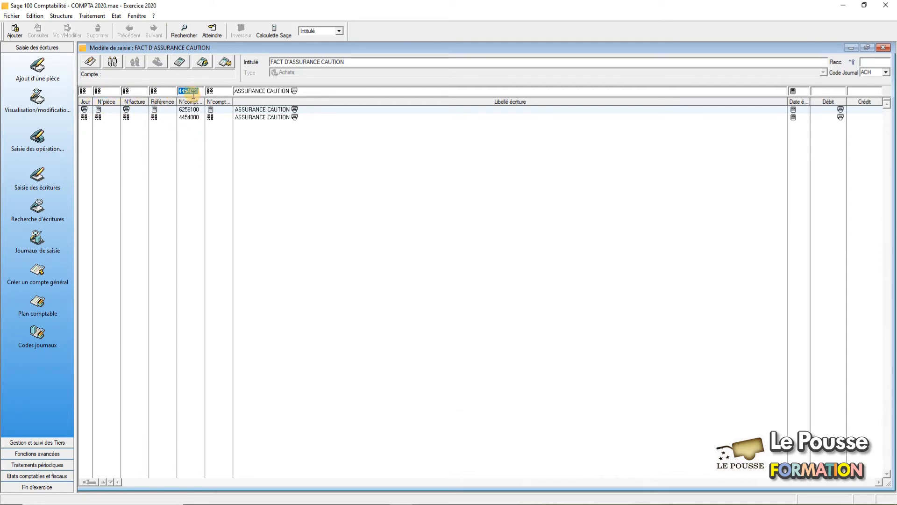
text(011)
key(BackSpace)
key(BackSpace)
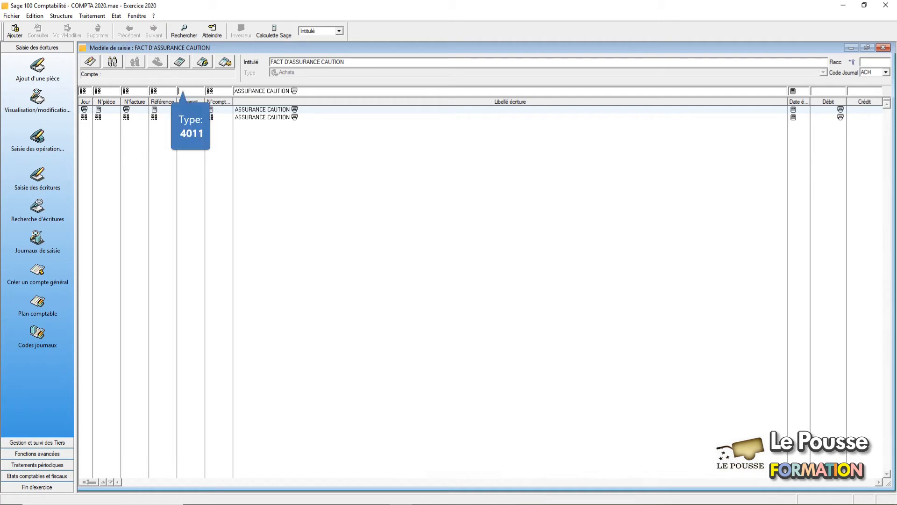
text(4011)
key(Tab)
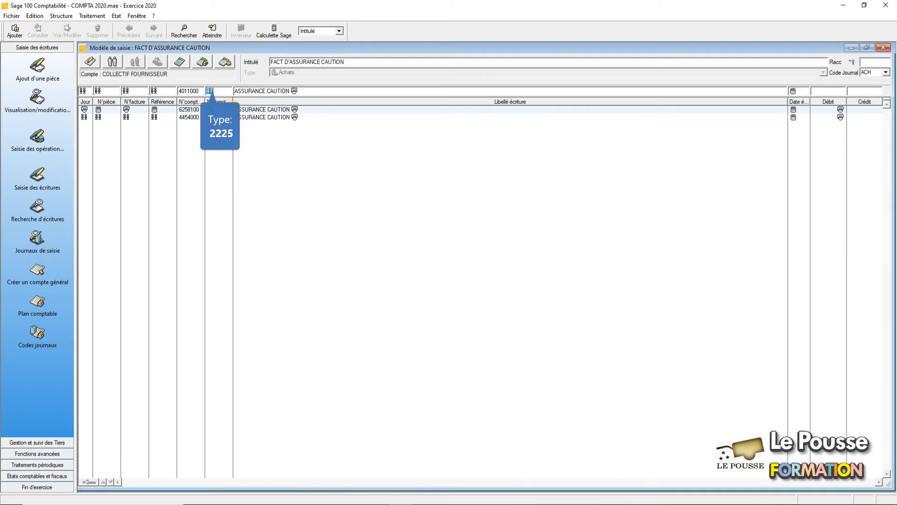
text(2225)
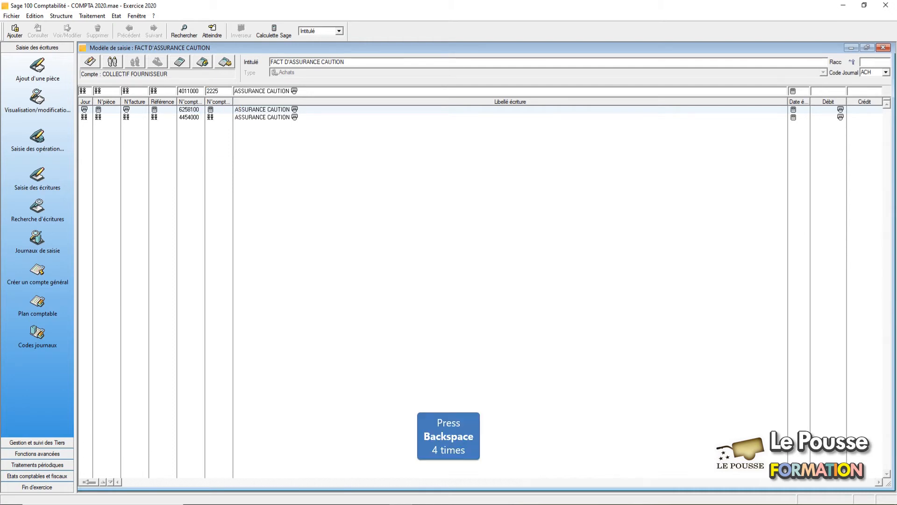
key(BackSpace)
key(BackSpace)
key(BackSpace)
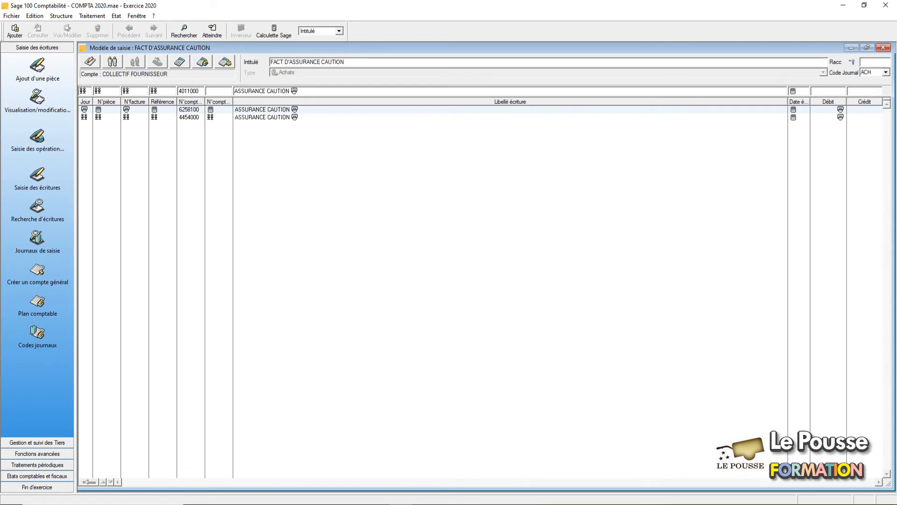
- Set the third line's third-party account to manual entry and its credit to automatic balancing, and validate the line
click(90, 61)
key(Tab)
key(Tab)
key(Tab)
key(Tab)
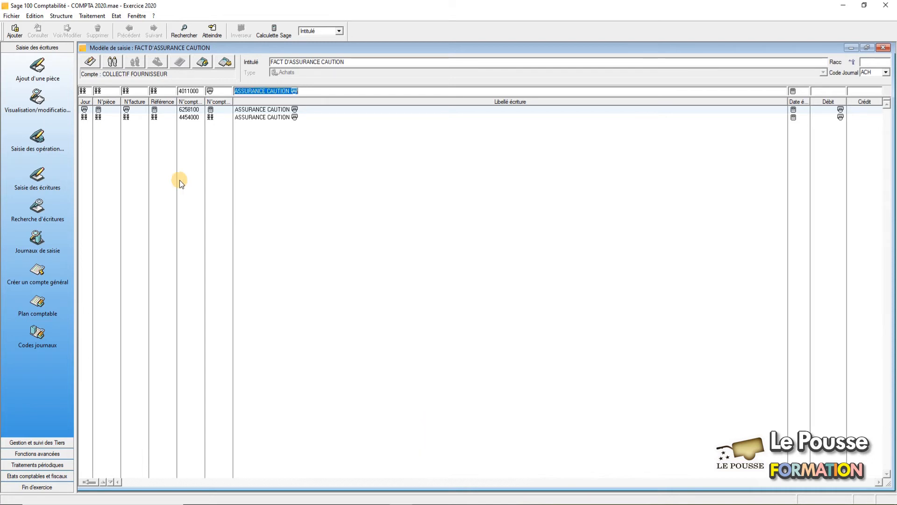
key(Tab)
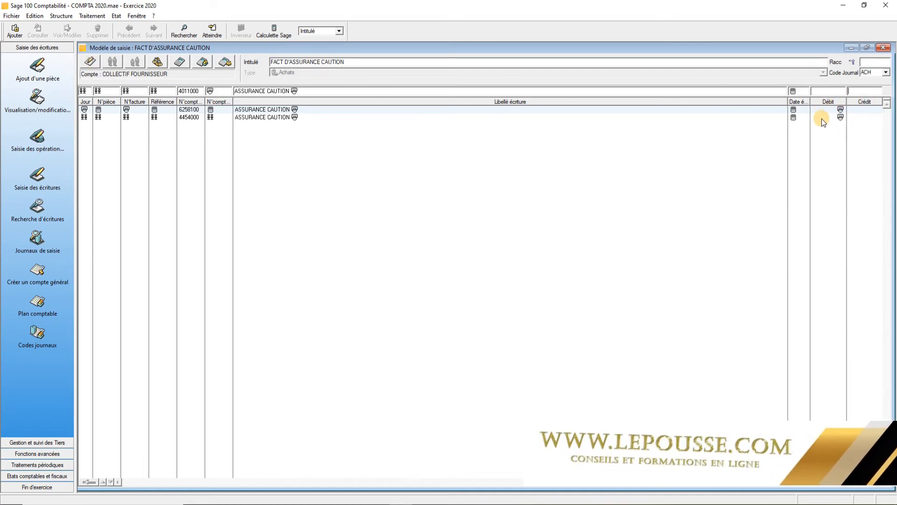
click(158, 63)
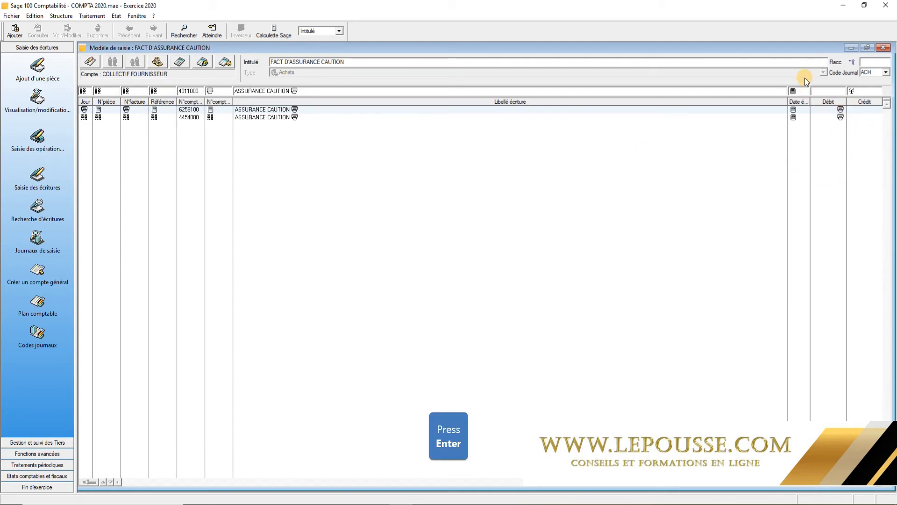
key(Return)
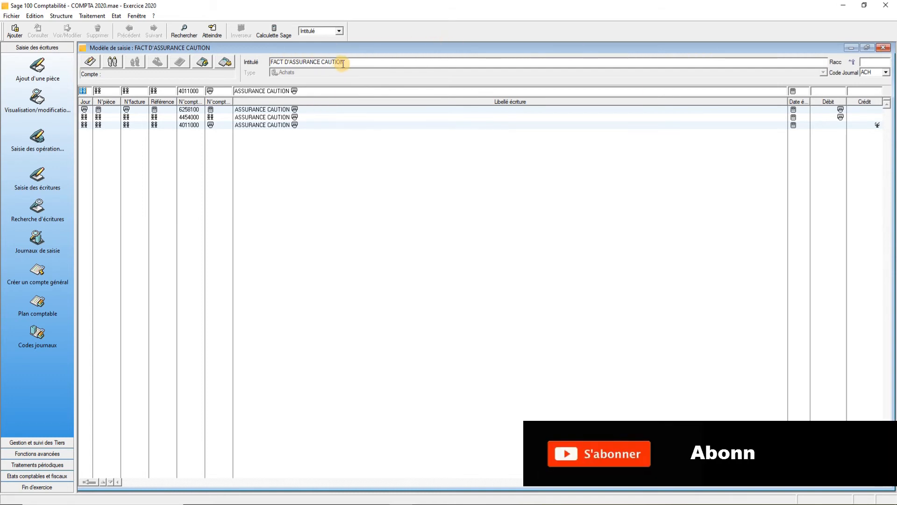
- Close the finished template and return to the September 2020 purchases journal
click(885, 48)
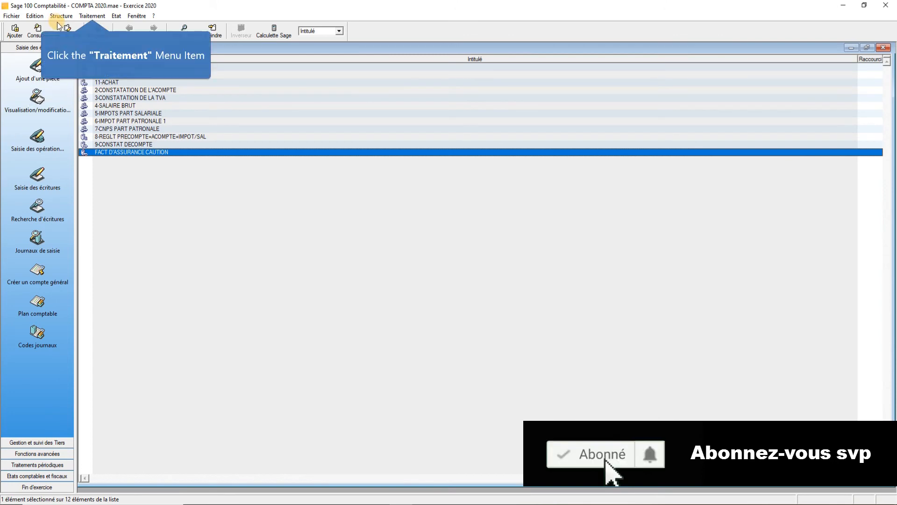
click(92, 16)
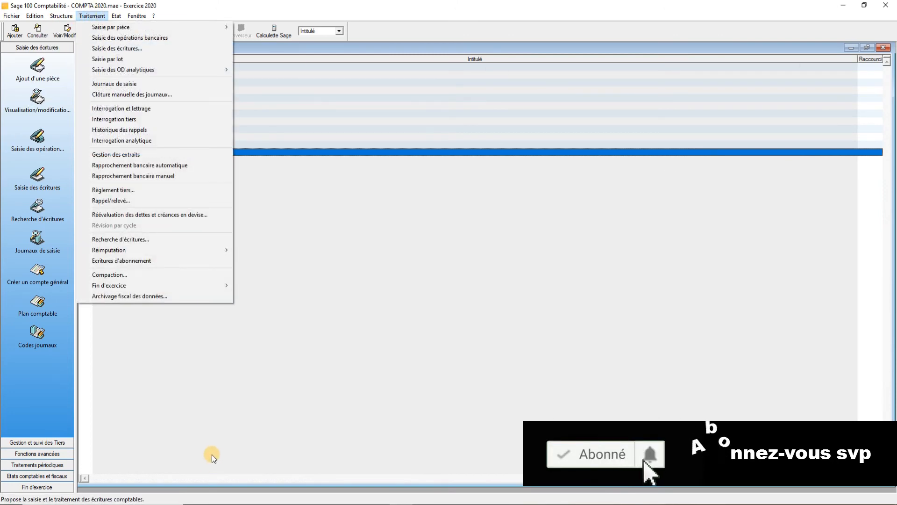
click(851, 47)
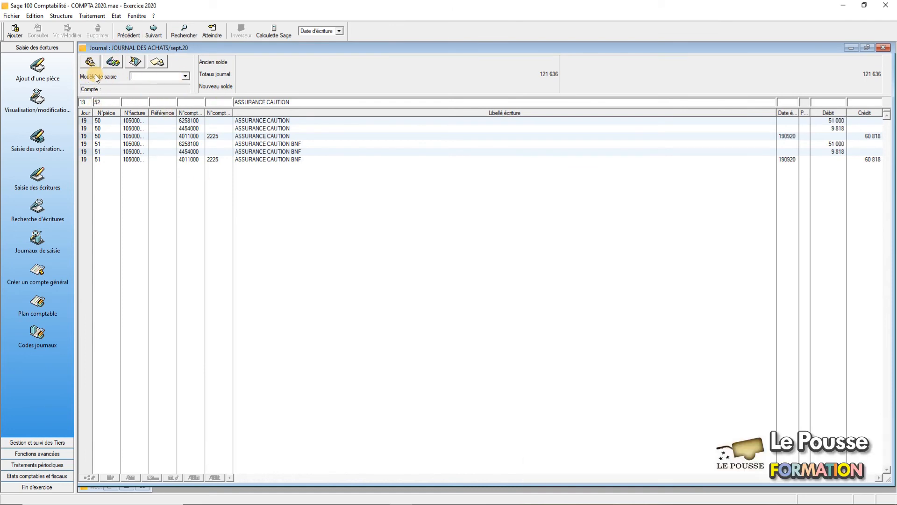
- Apply the FACT D'ASSURANCE CAUTION template to a new journal entry and set its day to 19
click(185, 76)
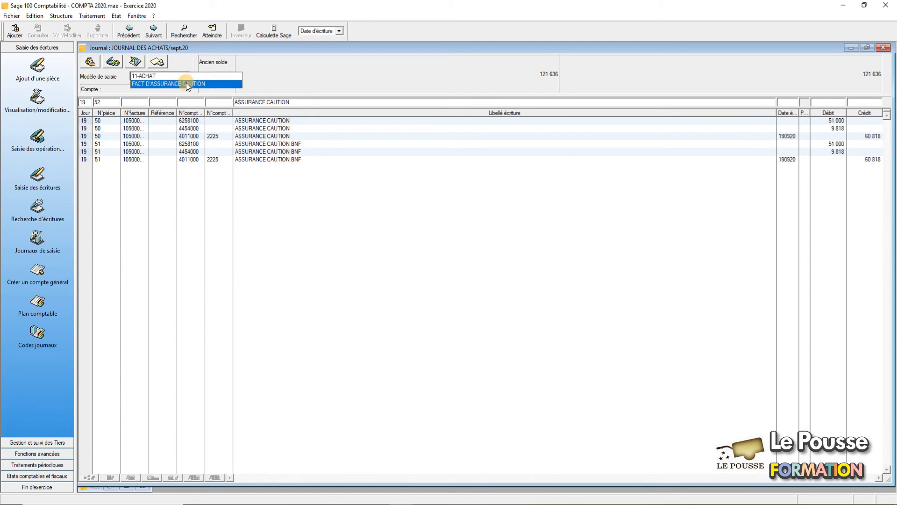
click(186, 85)
key(Return)
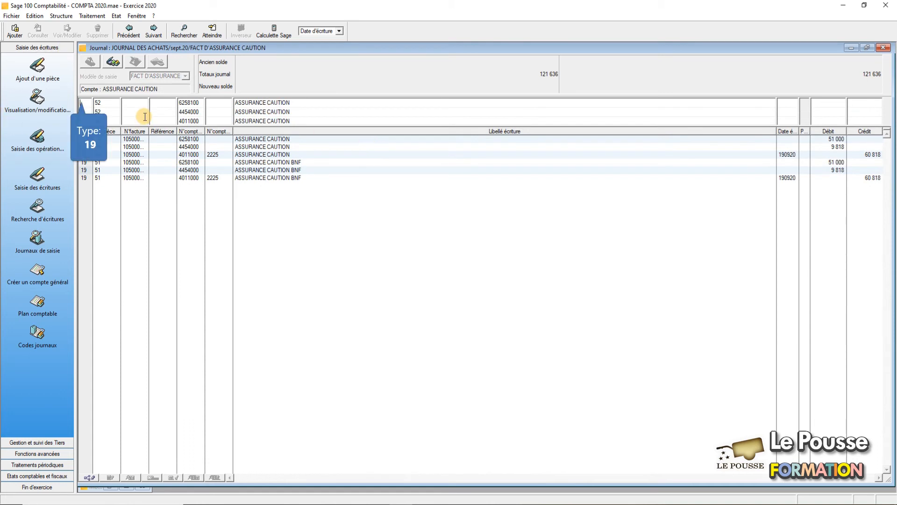
text(19)
key(Tab)
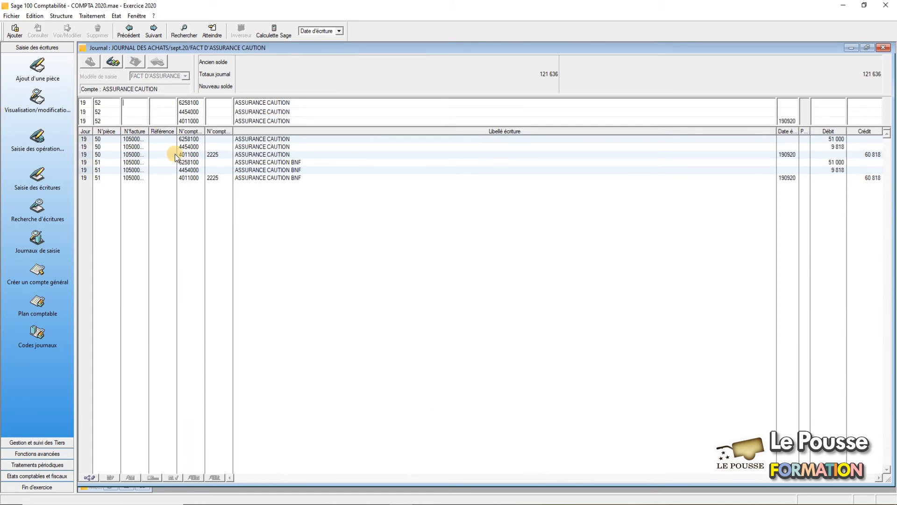
- Enter the supplier's invoice number and add BNF to the end of the first line's label
text(105)
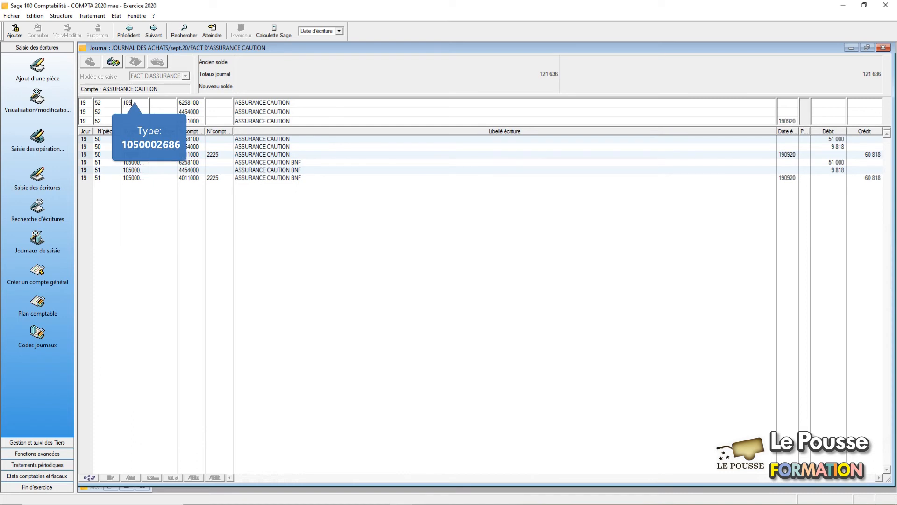
text(000)
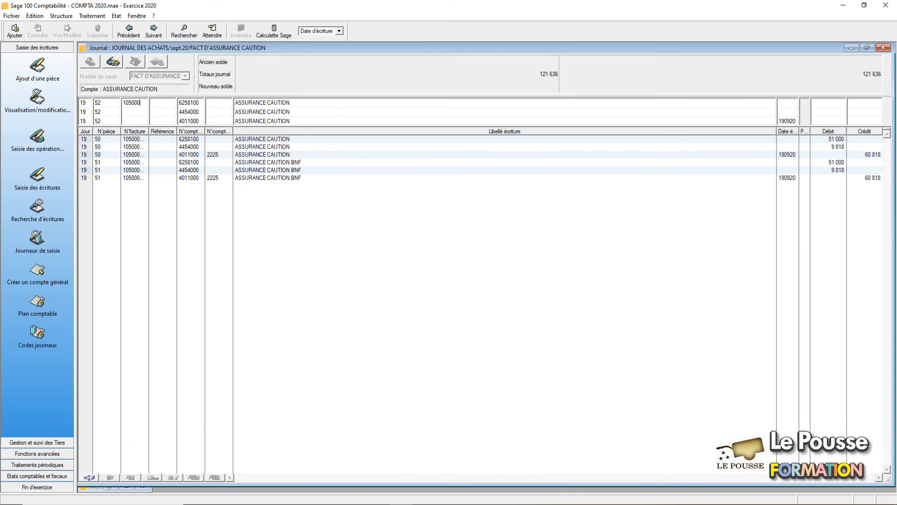
text(2686)
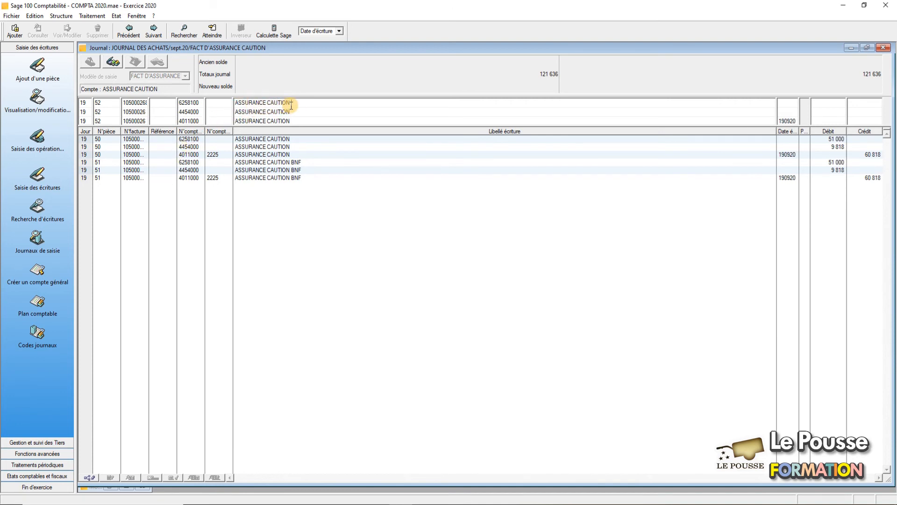
text(BNF)
- Reopen the FACT D'ASSURANCE CAUTION template from the list of entry templates (Modèles de saisie)
click(65, 16)
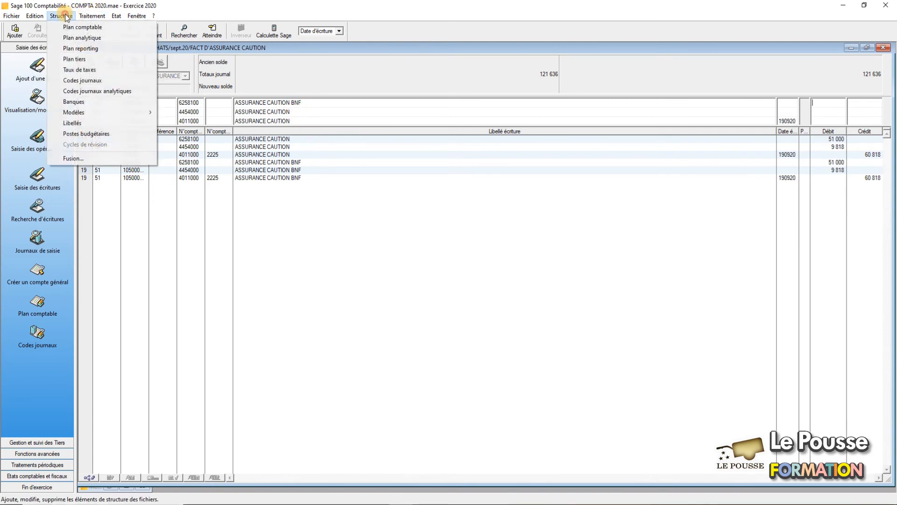
click(132, 112)
click(204, 110)
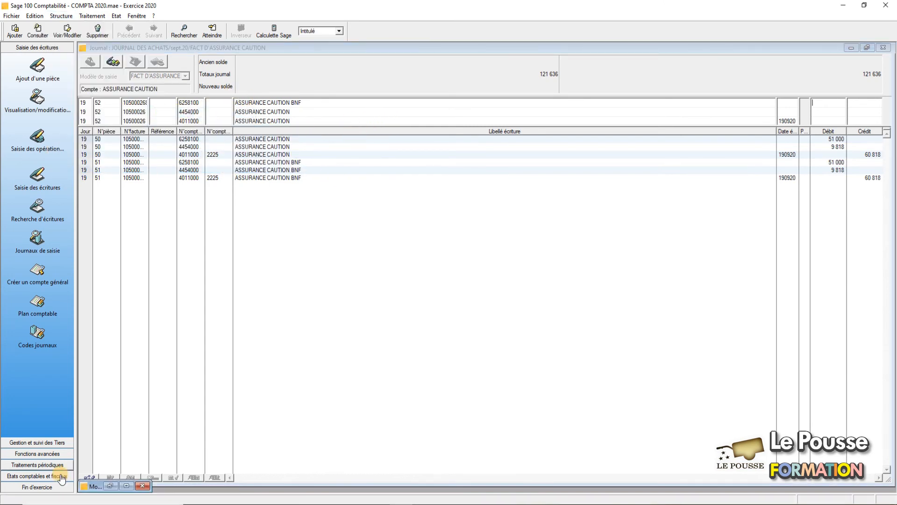
click(111, 486)
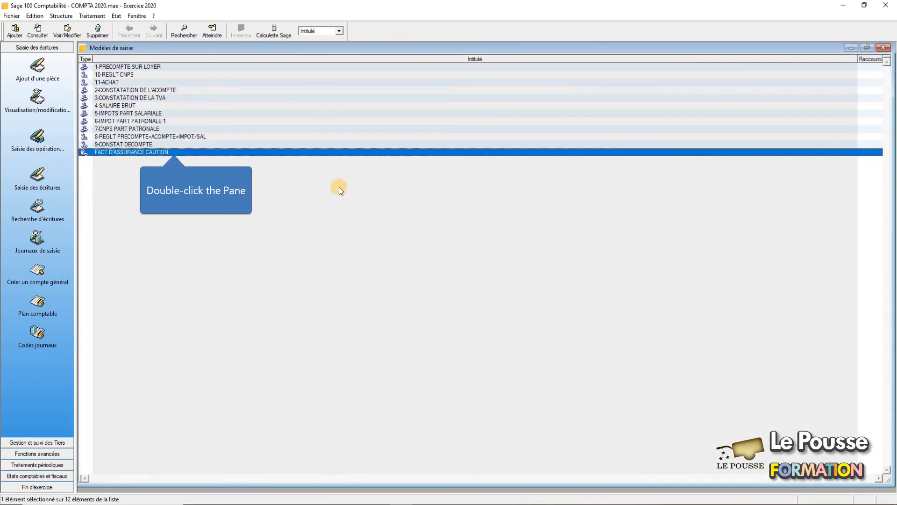
double_click(176, 152)
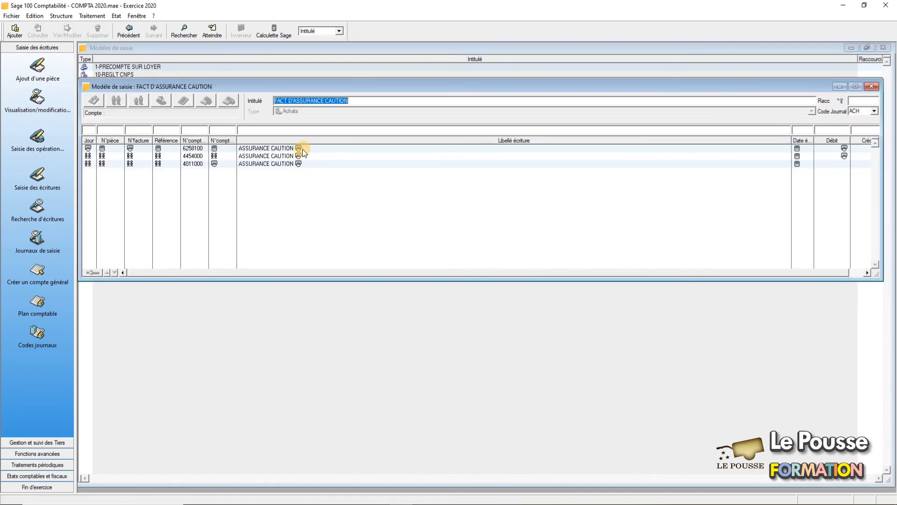
- Replace the entire label of the template's recoverable VAT line (4454000) with the repetition function and save the line
click(287, 149)
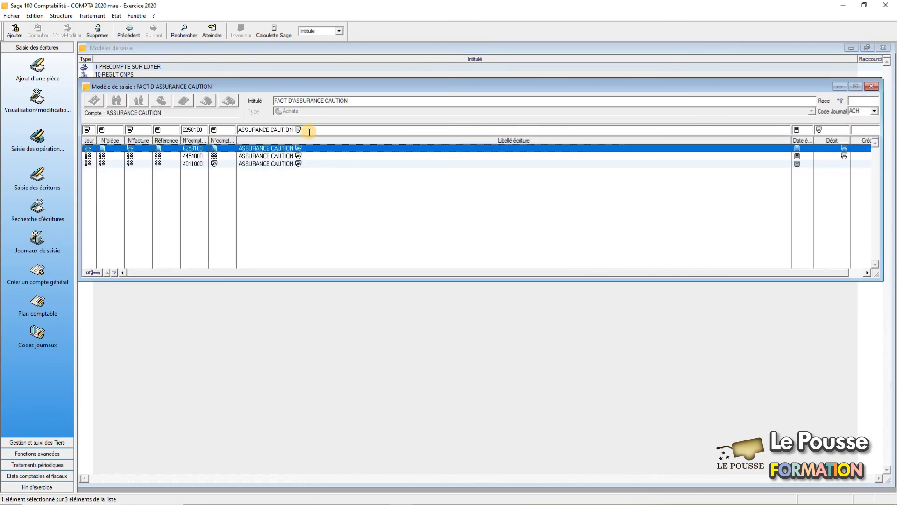
click(285, 157)
drag(307, 131, 294, 131)
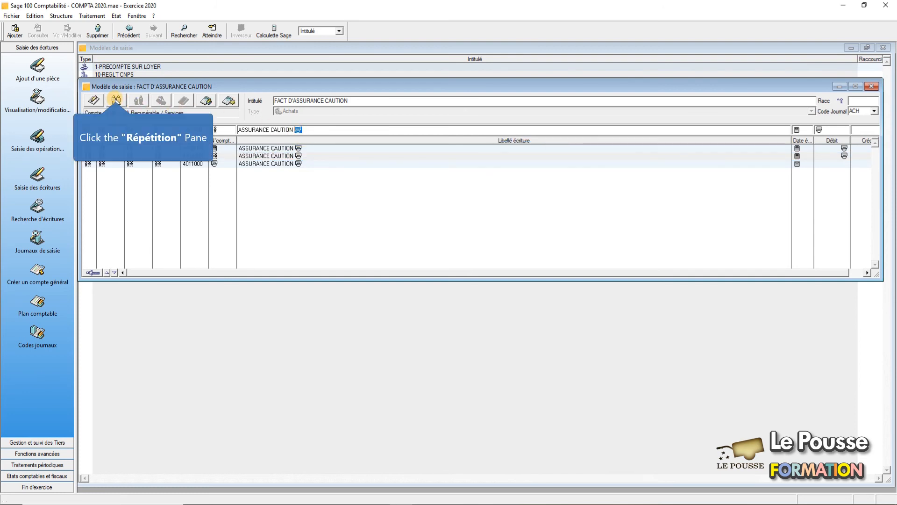
click(116, 100)
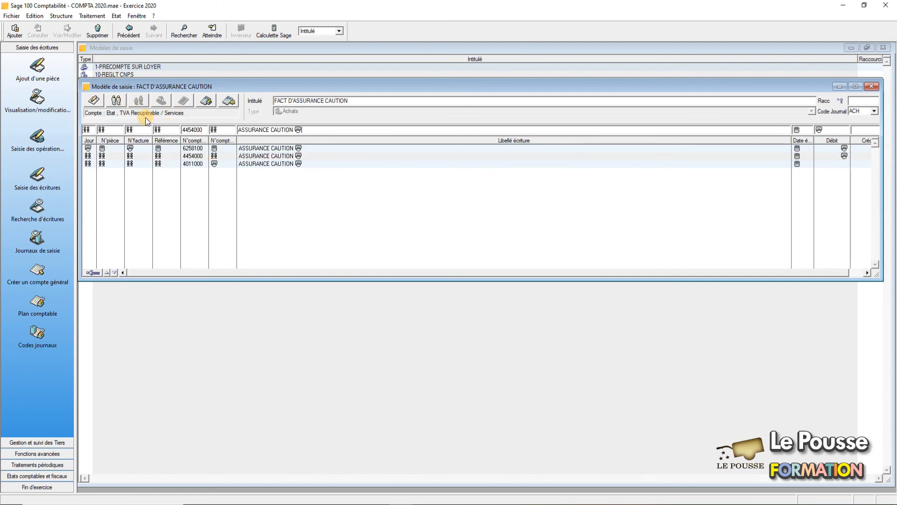
click(296, 129)
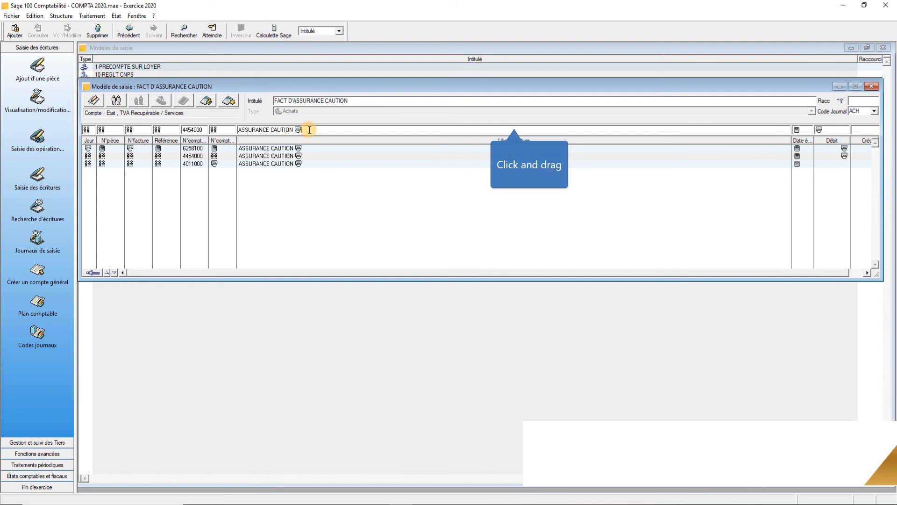
drag(310, 130, 230, 128)
click(138, 100)
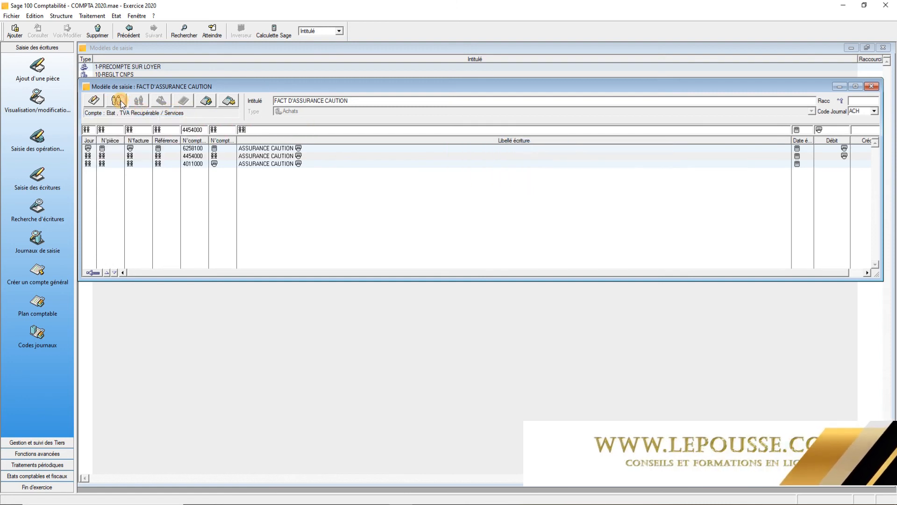
key(Return)
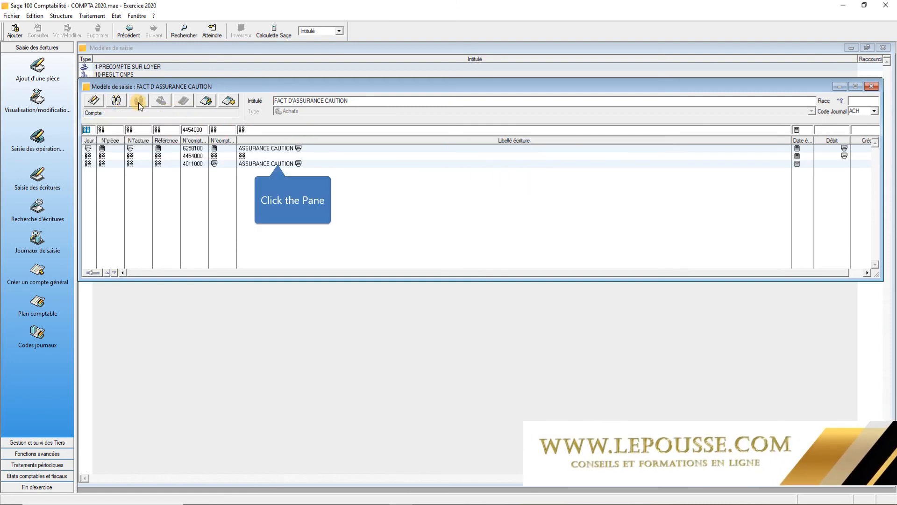
- Replace the label of the template's supplier line (4011000) with the repetition function and save the line
click(278, 164)
drag(310, 130, 237, 130)
click(126, 102)
key(Return)
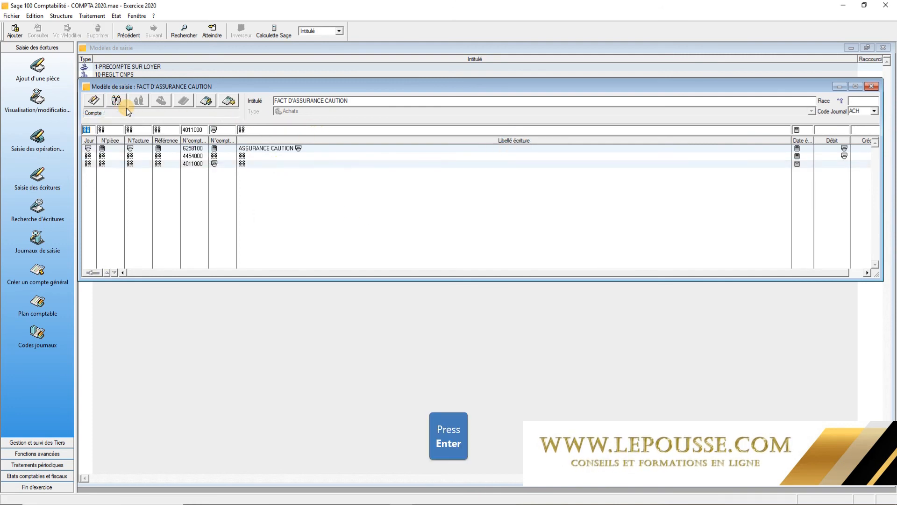
- Close the template and the list of entry templates, and cancel the pending entry in the purchases journal
click(871, 87)
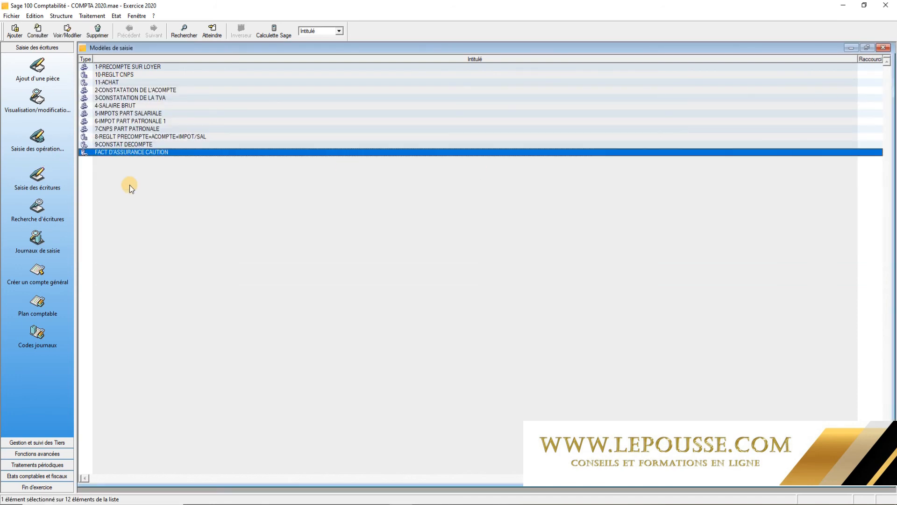
click(883, 48)
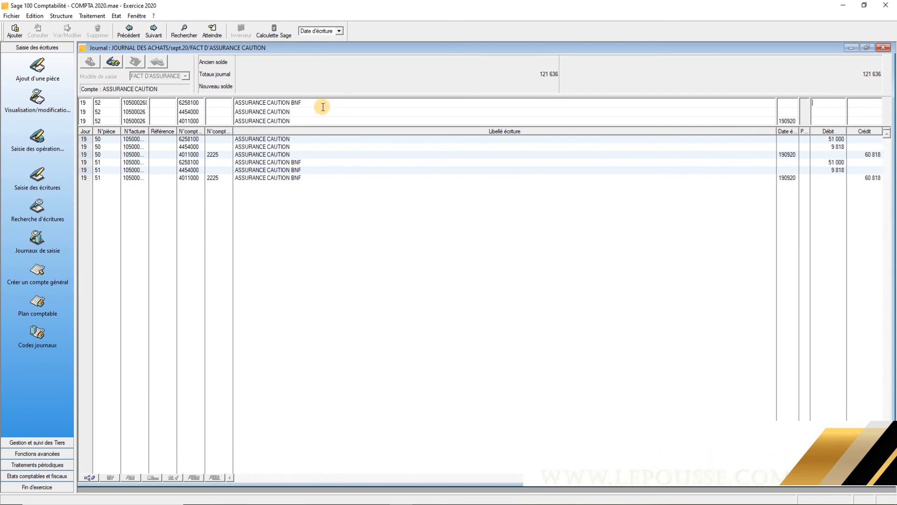
key(Escape)
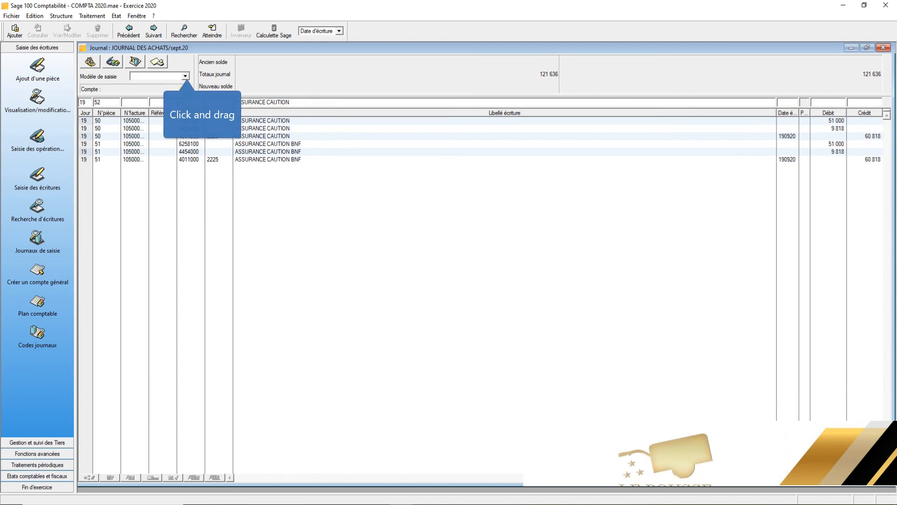
- Apply the corrected FACT D'ASSURANCE CAUTION template to a new journal entry and set its day to 19, keeping piece number 52
drag(185, 73, 176, 70)
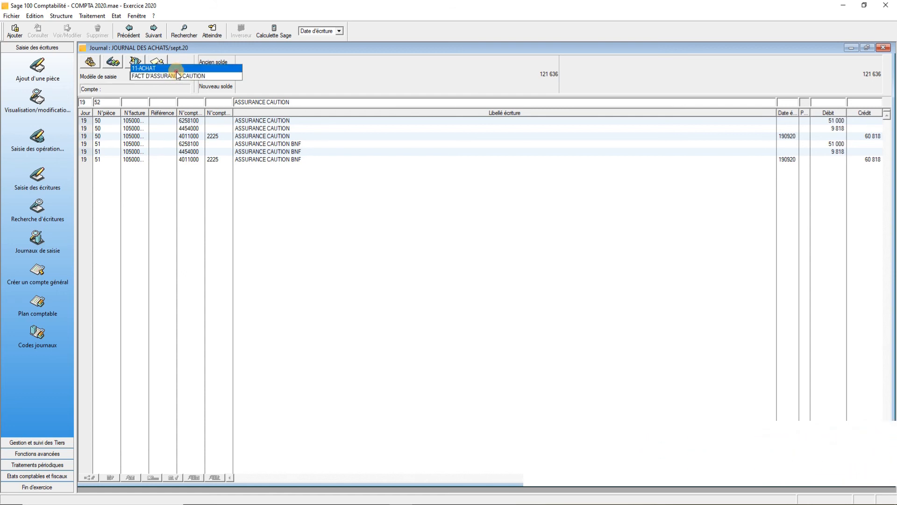
key(Return)
text(19)
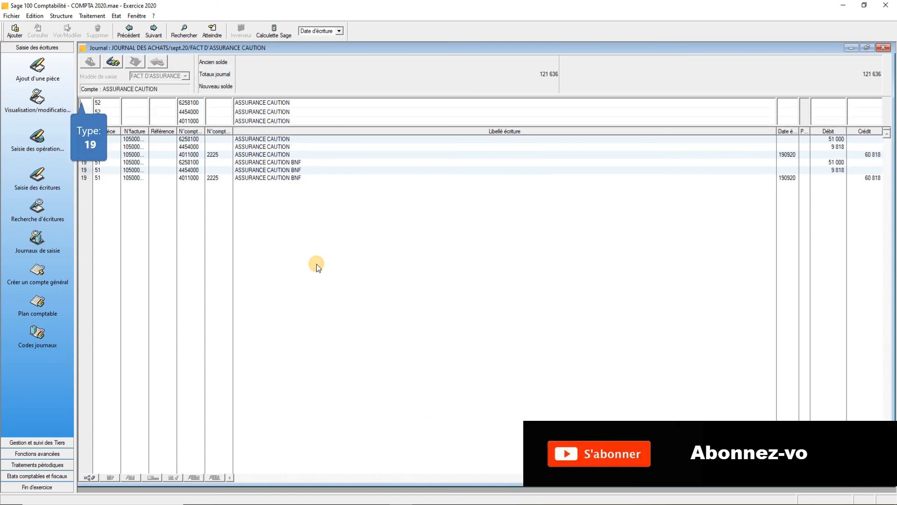
key(Tab)
key(Tab)
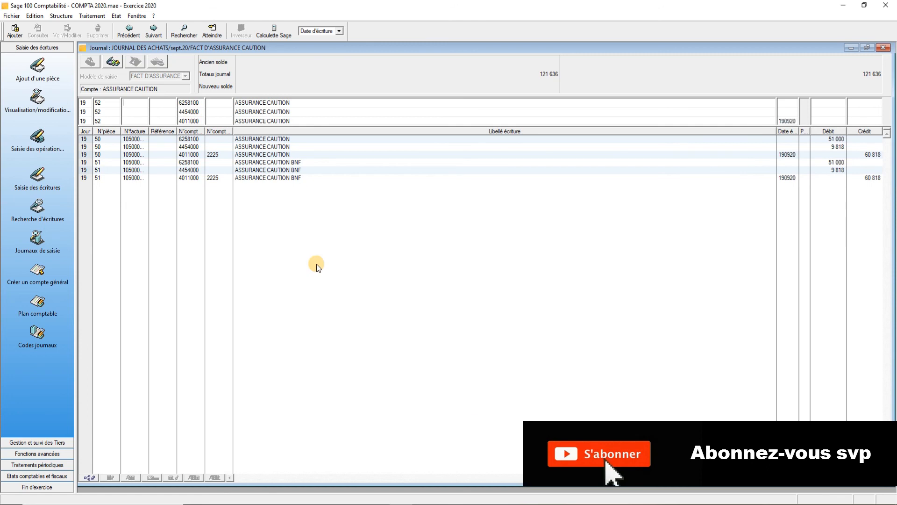
- Fill in the supplier's invoice number and complete the first line's label as ASSURANCE CAUTION BNF
text(105000)
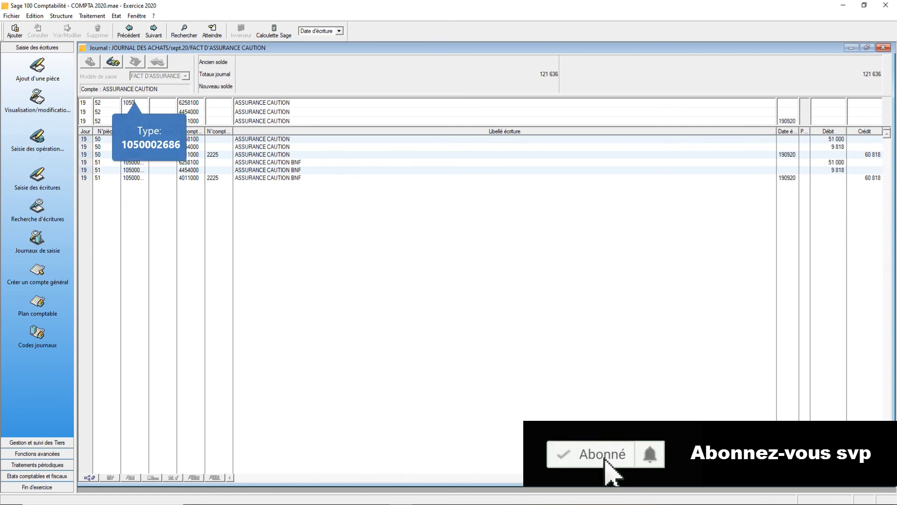
text(2686)
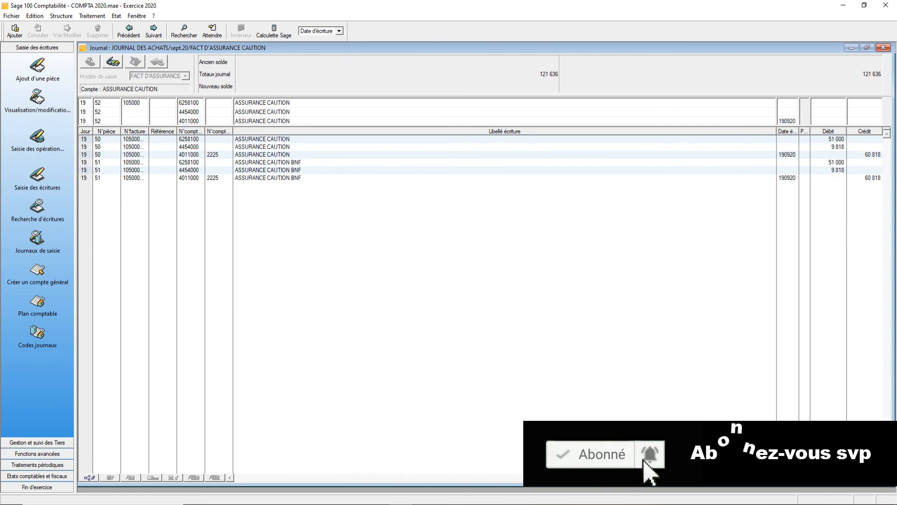
key(Tab)
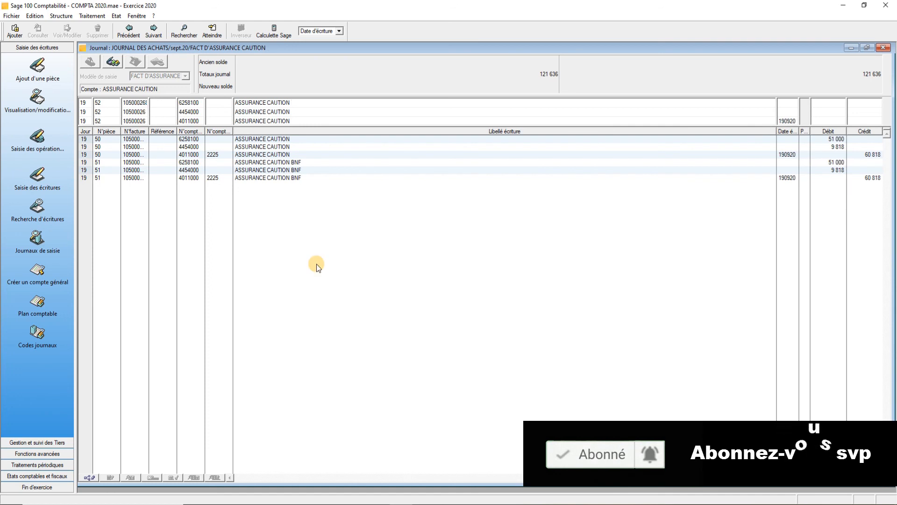
text(BNF)
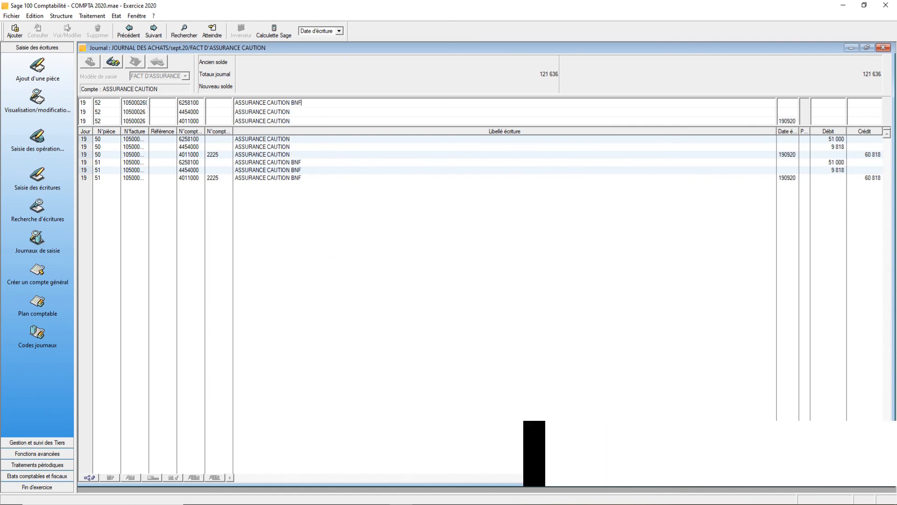
key(Tab)
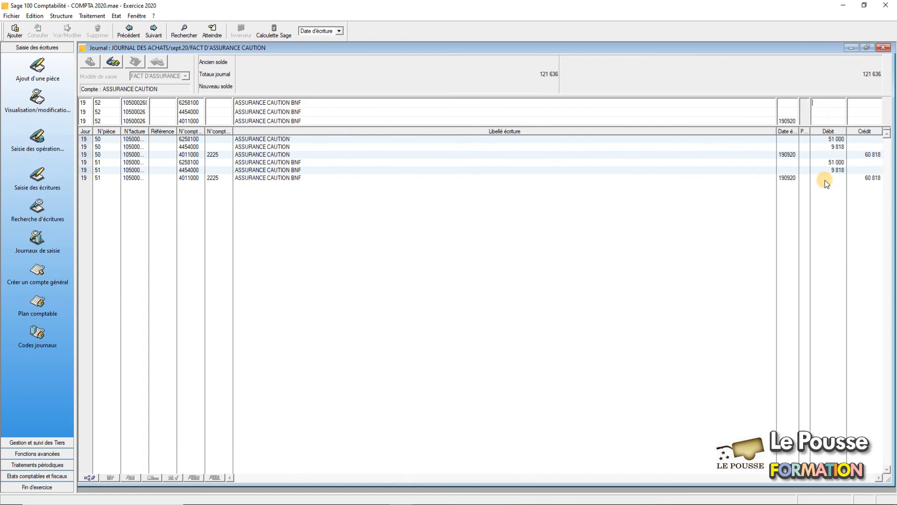
- Enter debits of 51000 on the insurance expense line and 9818 on the recoverable VAT line
text(510000)
key(BackSpace)
key(Tab)
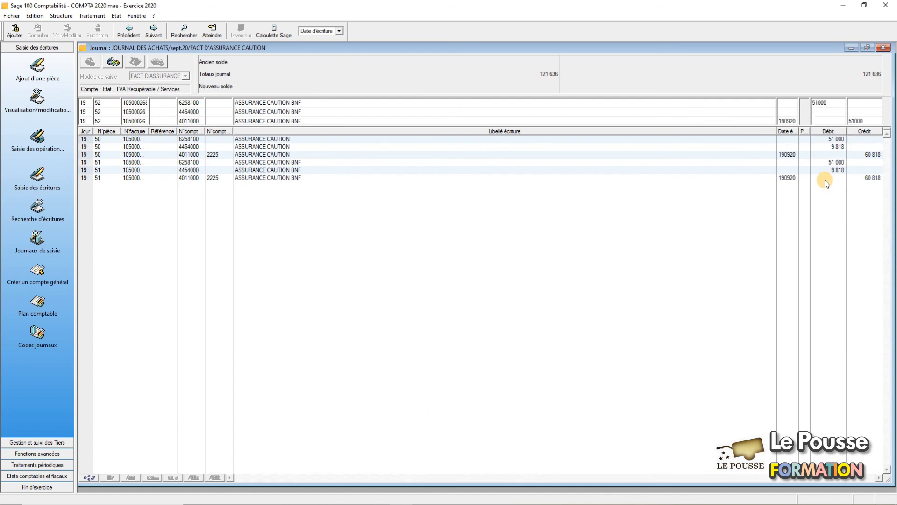
text(9818)
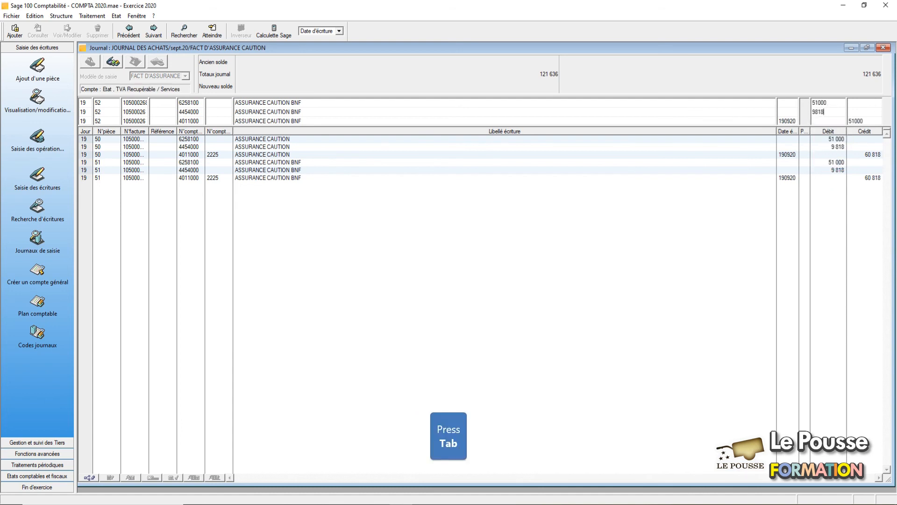
key(Tab)
- Enter the supplier's third-party account number on the 4011000 line and validate the complete entry
key(Return)
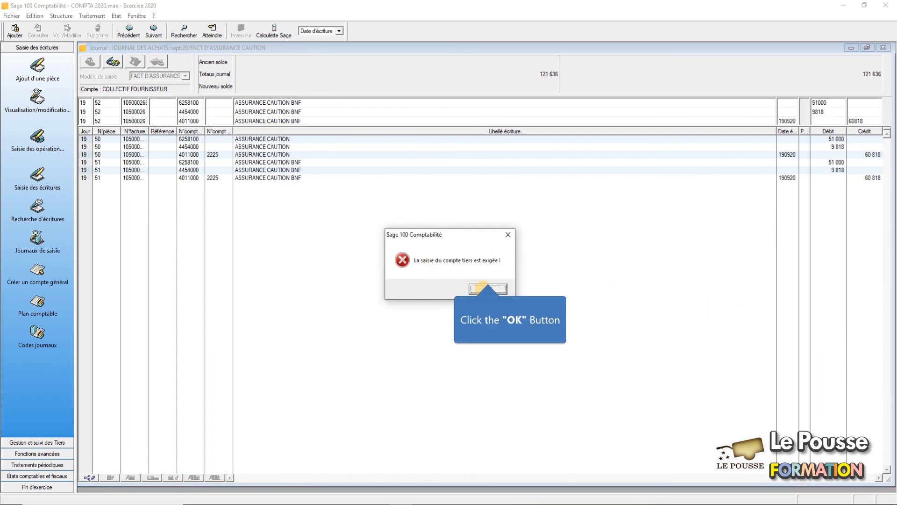
click(488, 289)
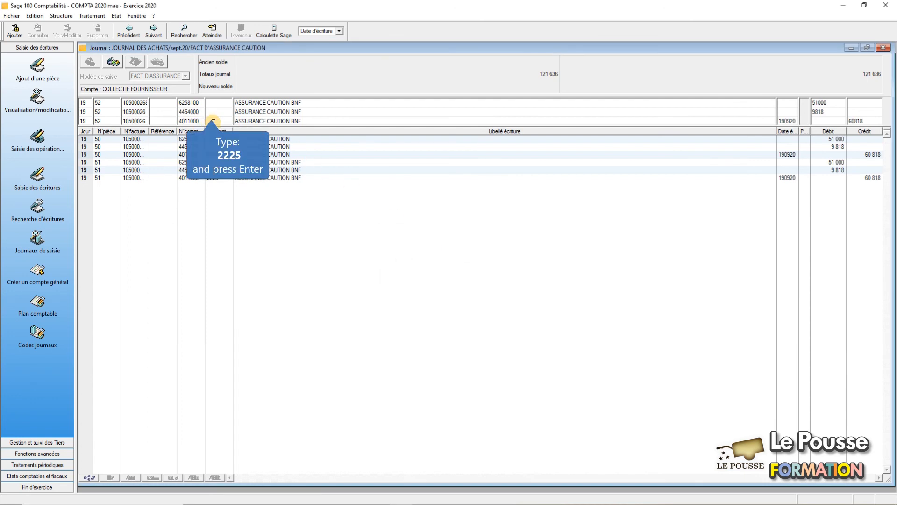
text(2)
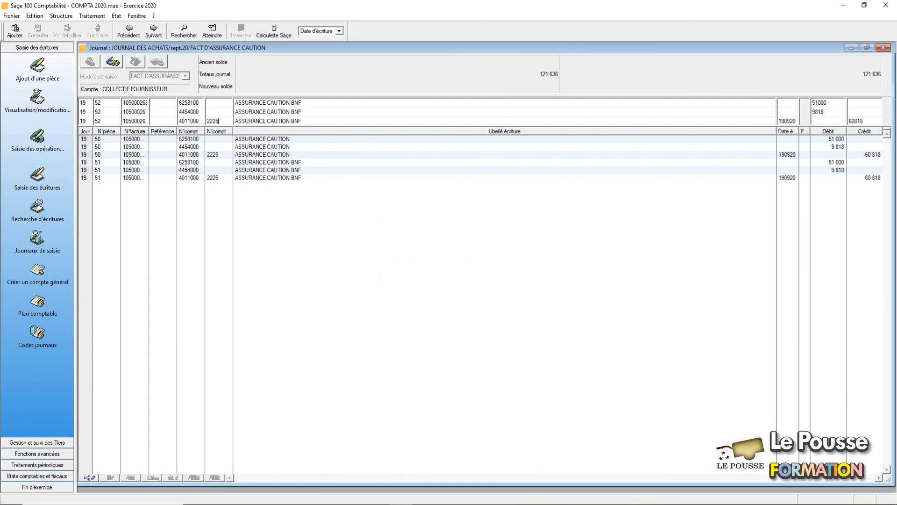
text(225)
key(Return)
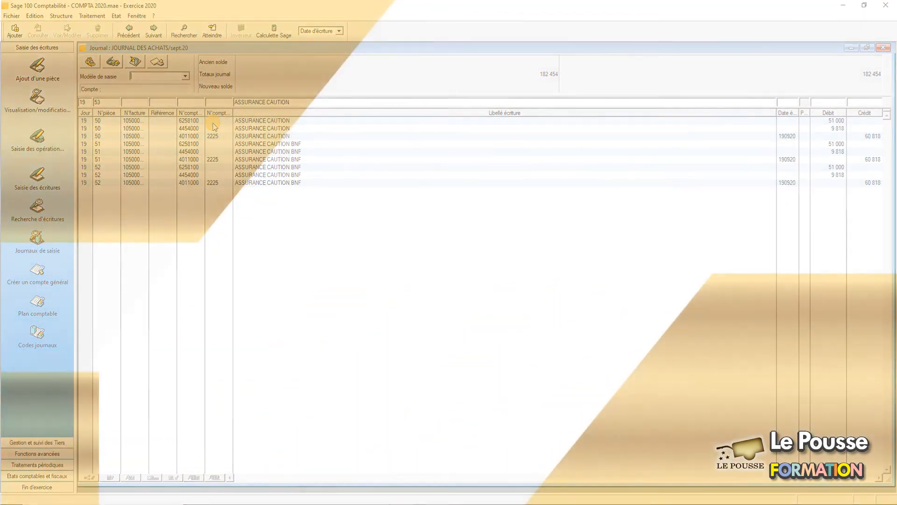